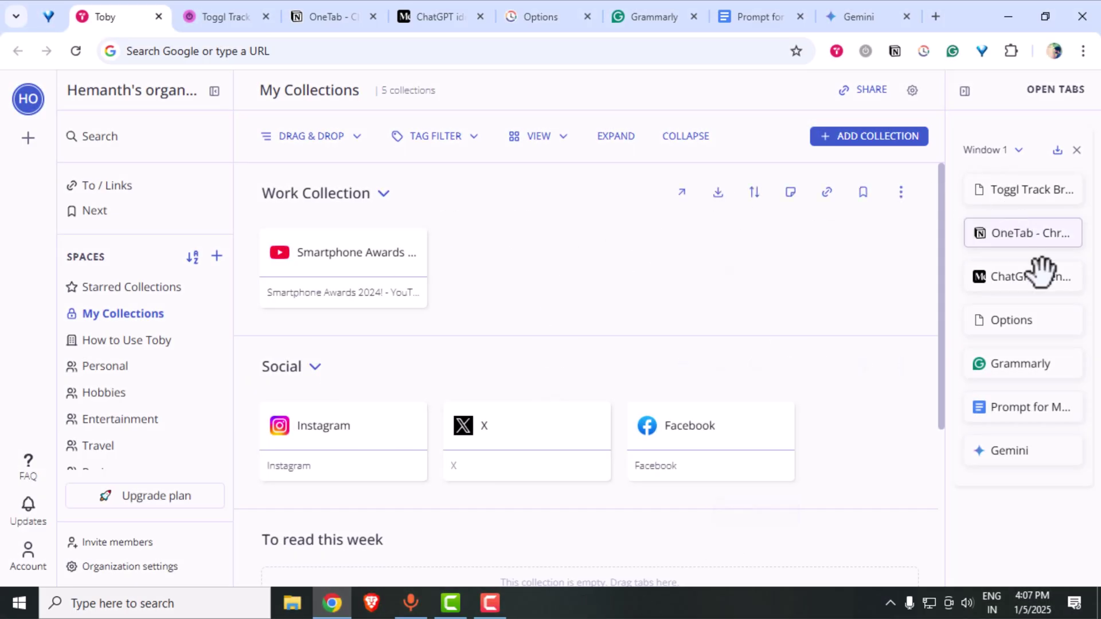
# Step: Save the Gemini tab into a Toby collection and bring up the Toggl Track timer panel
pyautogui.moveTo(1008, 449); pyautogui.dragTo(622, 246)
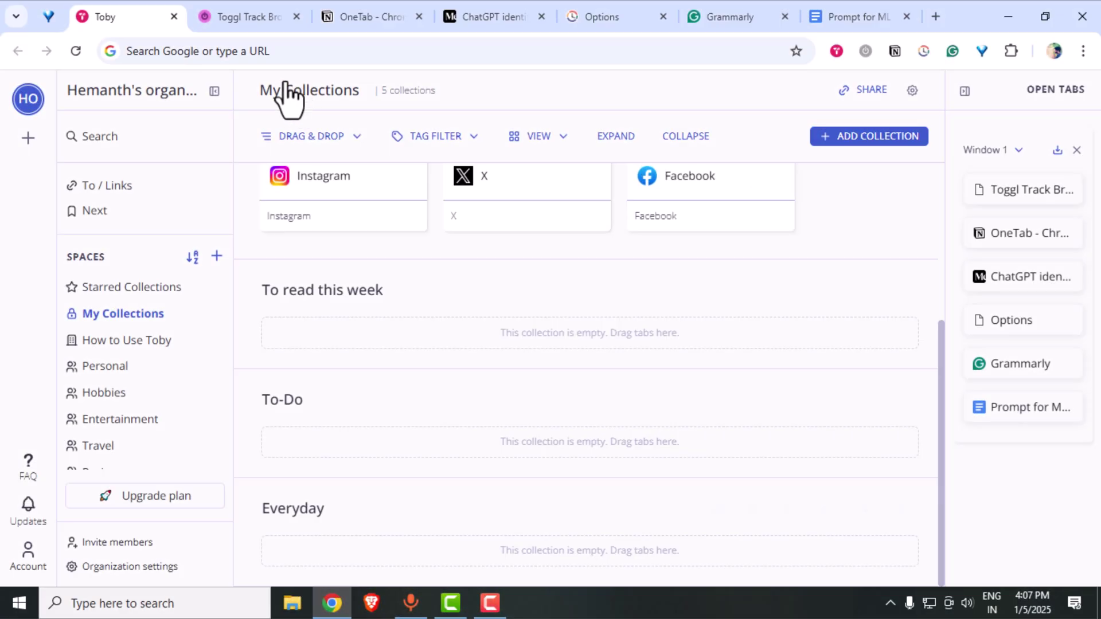
pyautogui.click(250, 7)
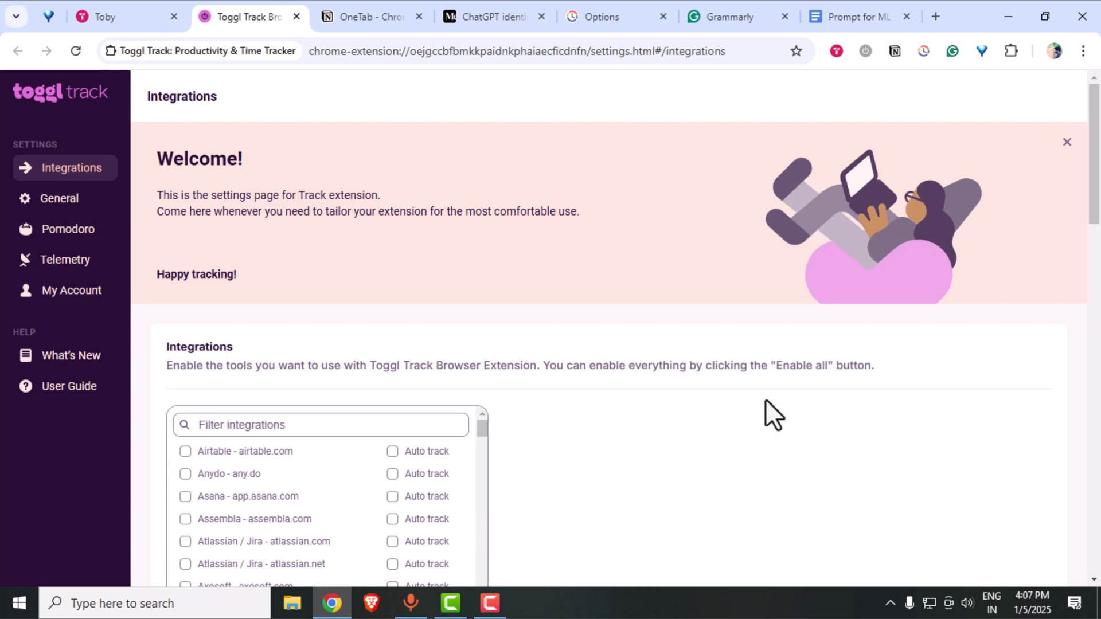
pyautogui.click(866, 51)
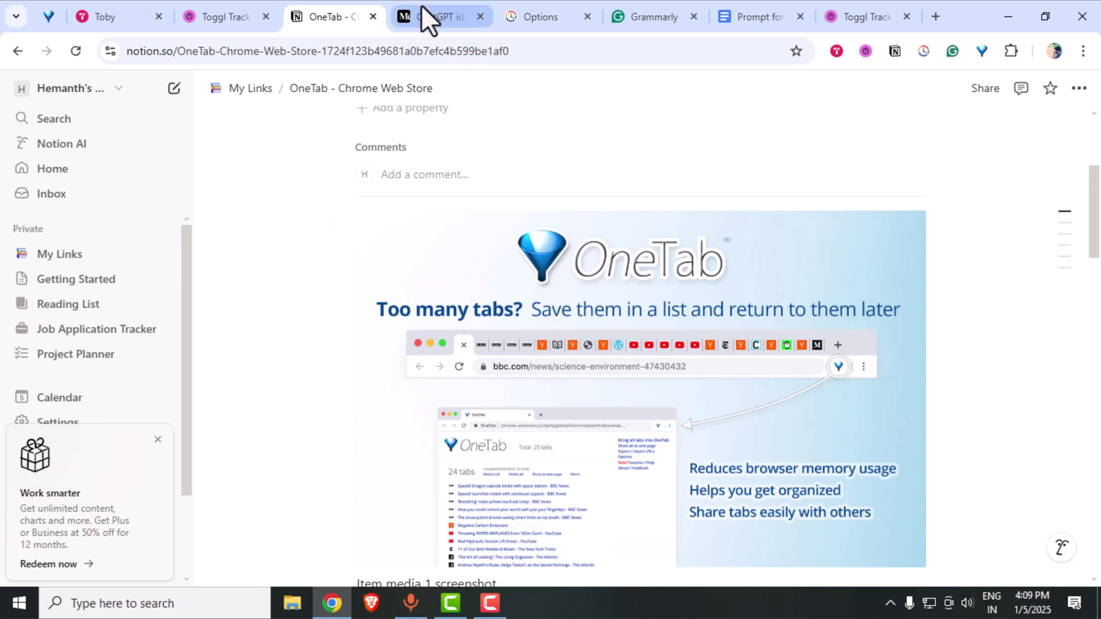
# Step: Open the Notion web clipper on the Medium AI stocks article
pyautogui.click(422, 16)
pyautogui.scroll(-4, 554, 326)
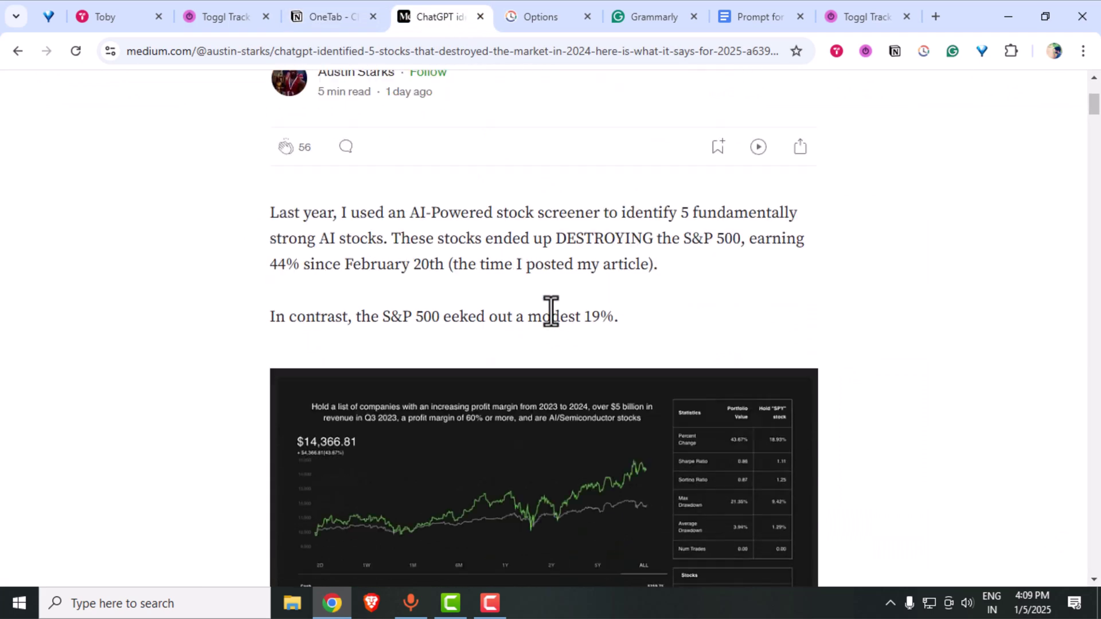
pyautogui.scroll(5, 555, 312)
pyautogui.click(896, 52)
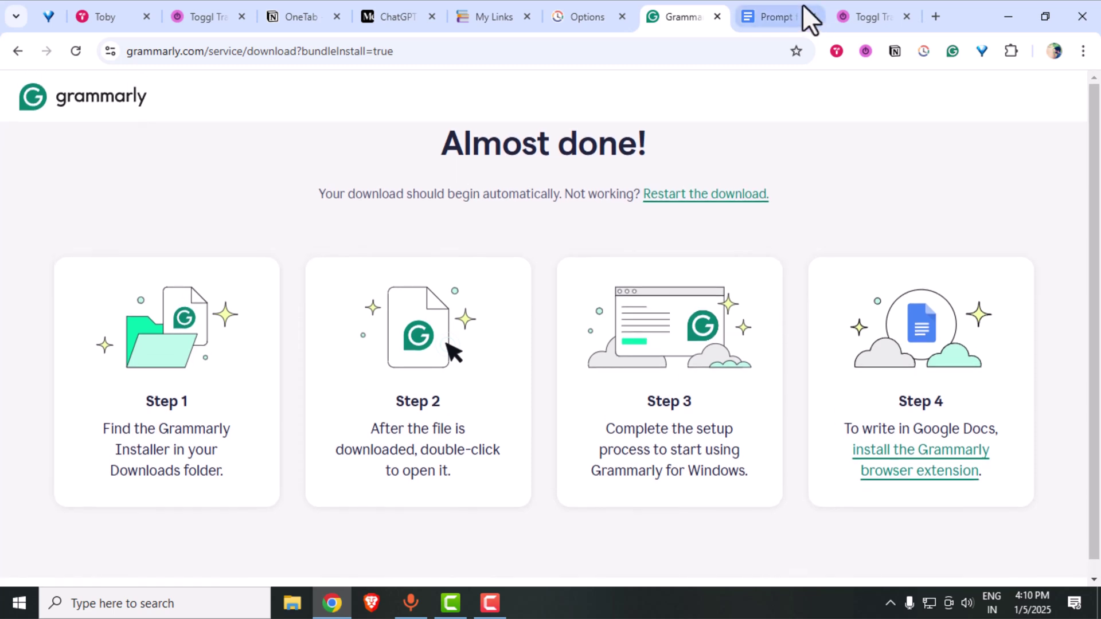
# Step: Accept Grammarly's fix changing 'amoung' to 'among' in the Prompt for ML project document
pyautogui.click(780, 14)
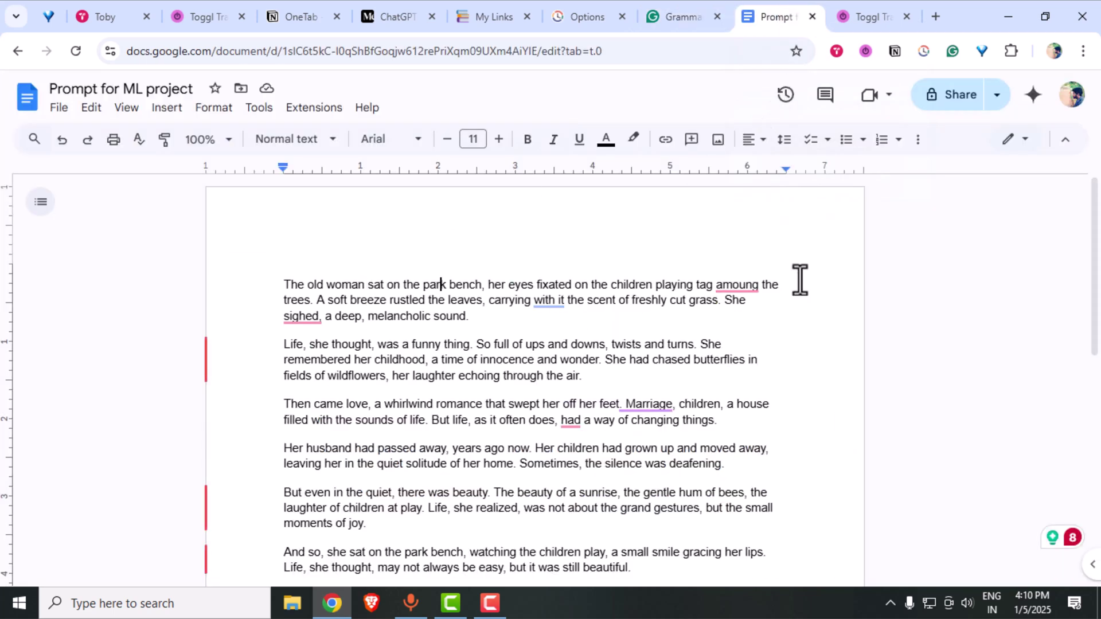
pyautogui.moveTo(722, 285)
pyautogui.click(740, 332)
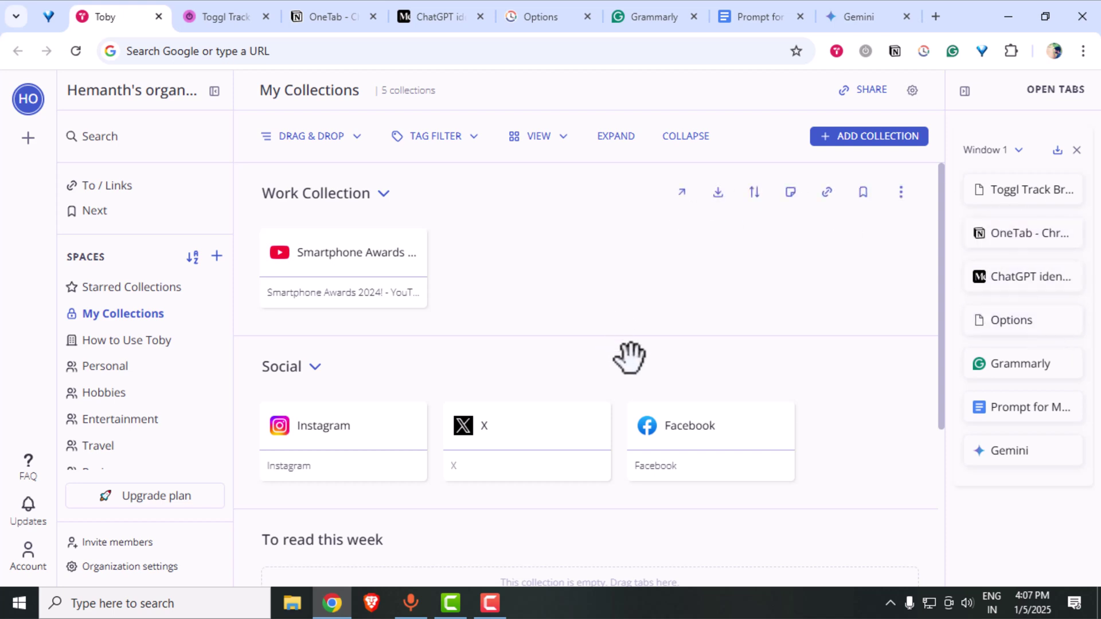
# Step: Save Gemini into Work Collection, open its pages, then close the Gemini and Smartphone Awards tabs
pyautogui.moveTo(1004, 456); pyautogui.dragTo(528, 276)
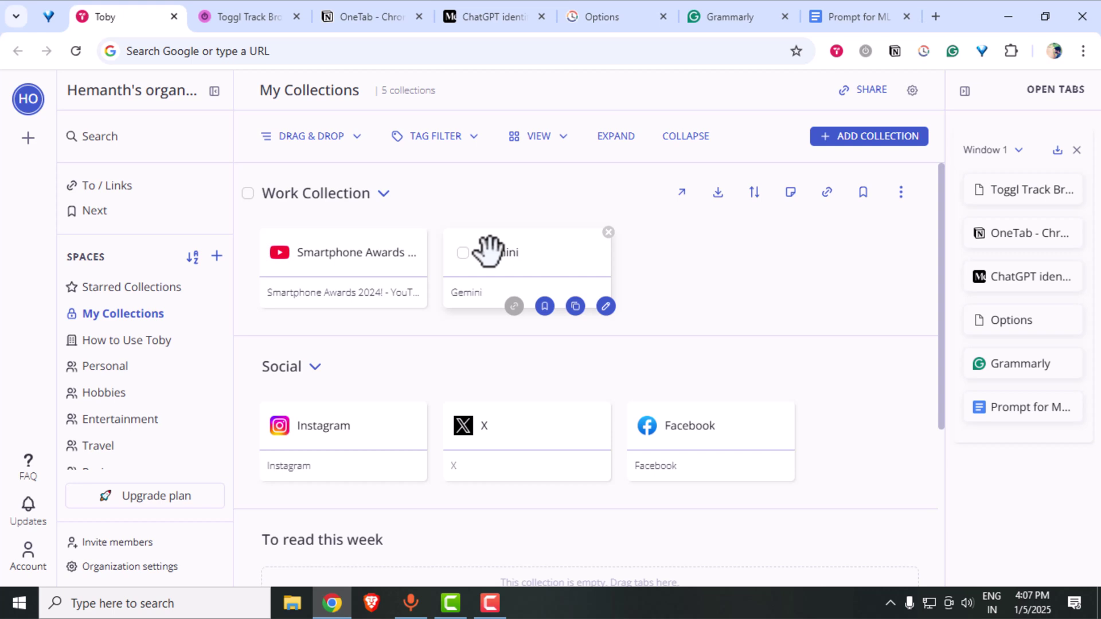
pyautogui.click(682, 193)
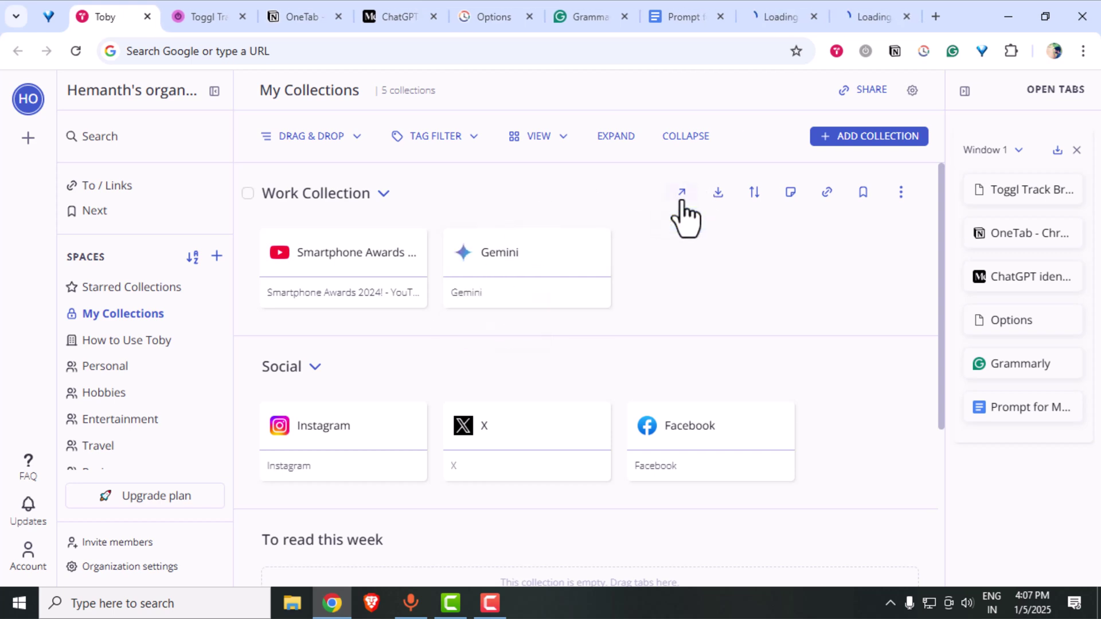
pyautogui.click(862, 16)
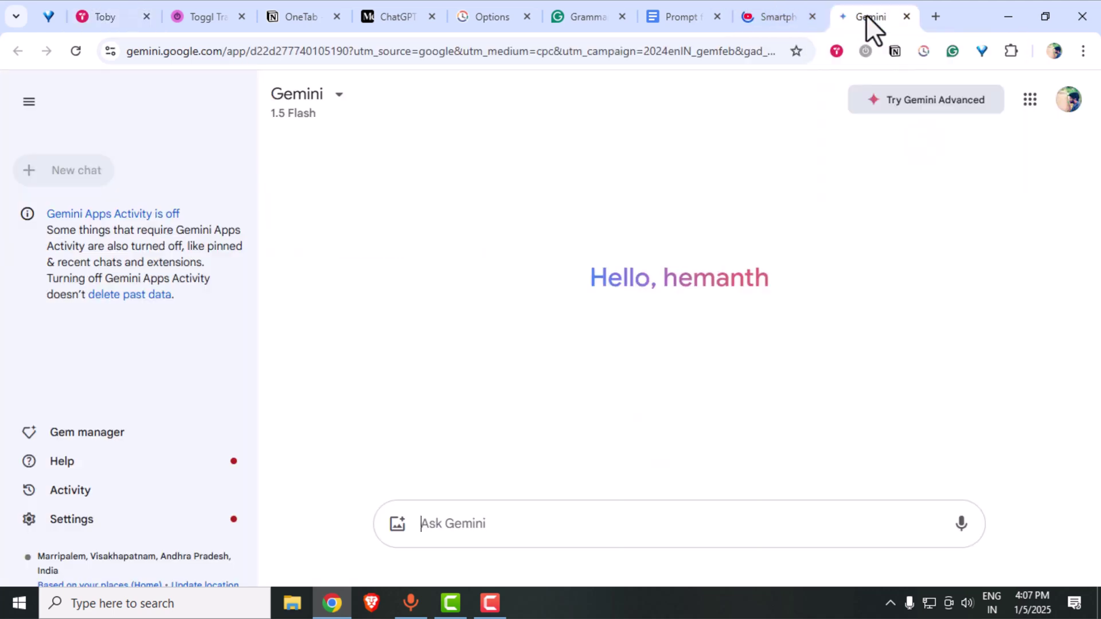
pyautogui.click(782, 19)
pyautogui.click(862, 16)
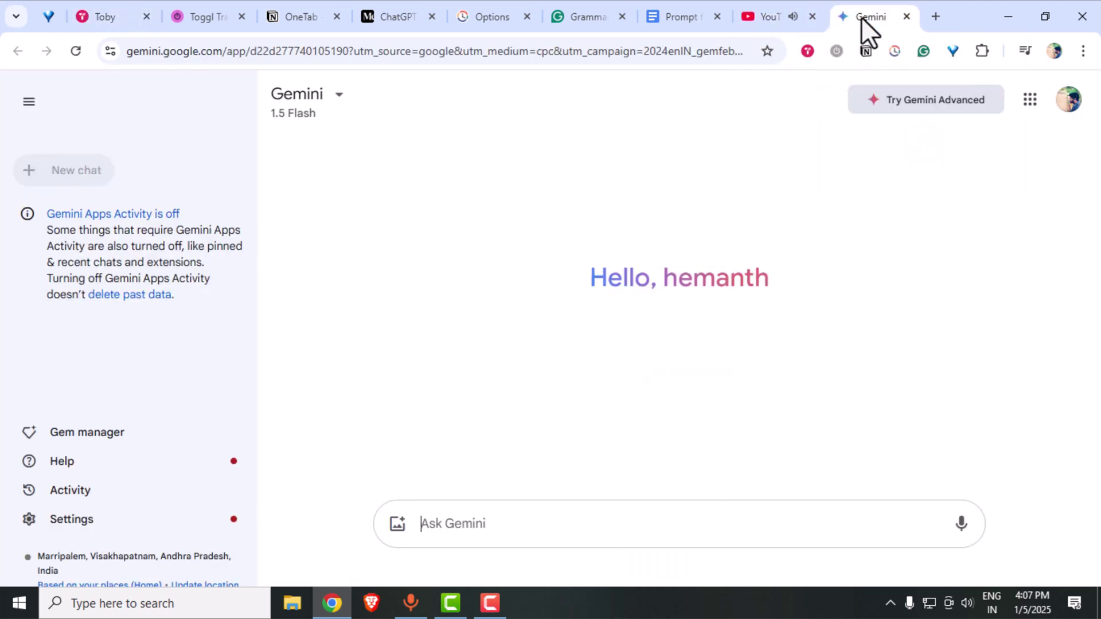
pyautogui.click(813, 16)
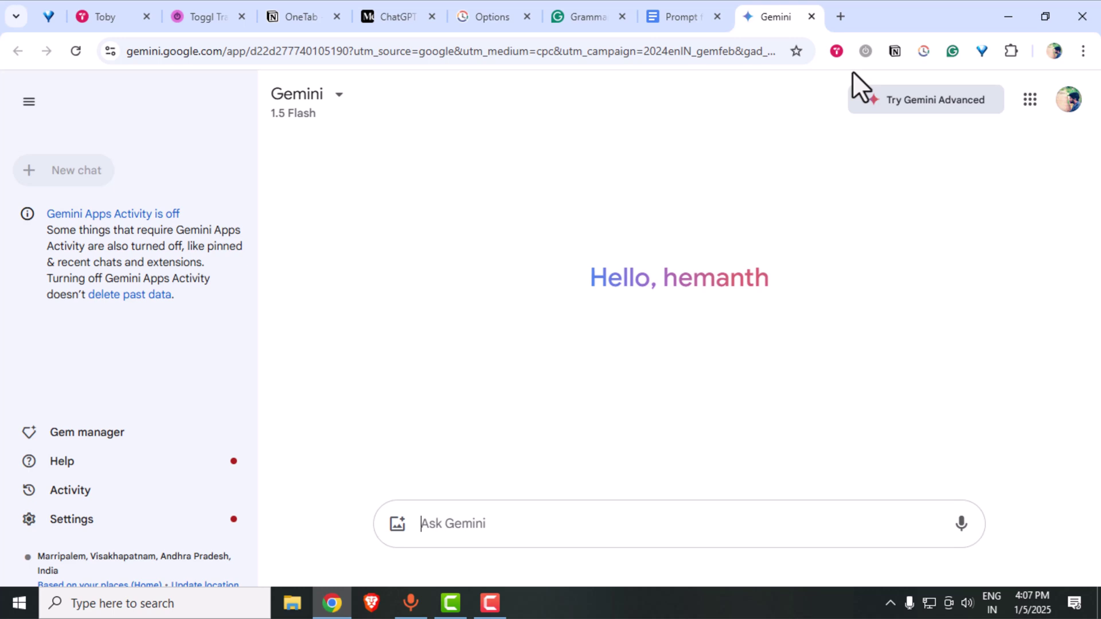
pyautogui.click(812, 16)
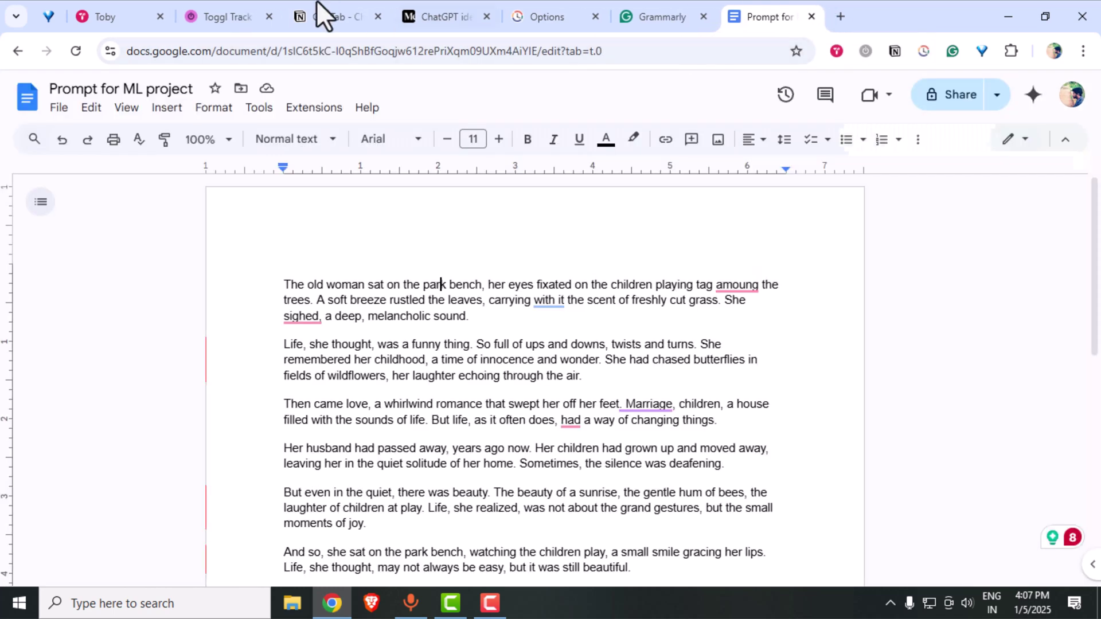
# Step: Remove the Gemini card from Toby's Work Collection
pyautogui.click(104, 17)
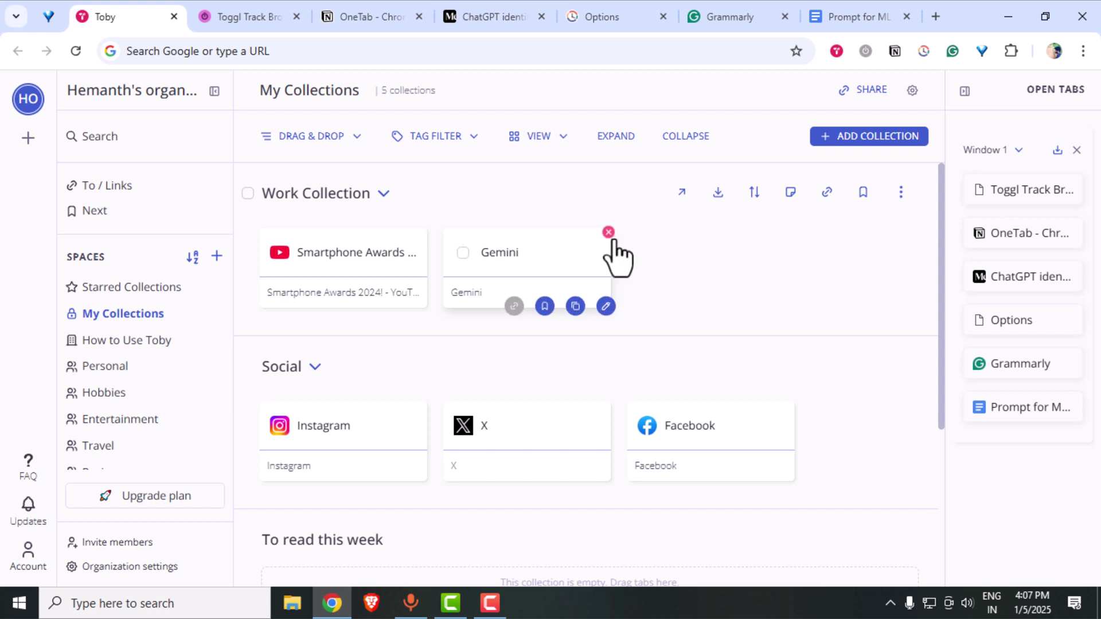
pyautogui.click(609, 231)
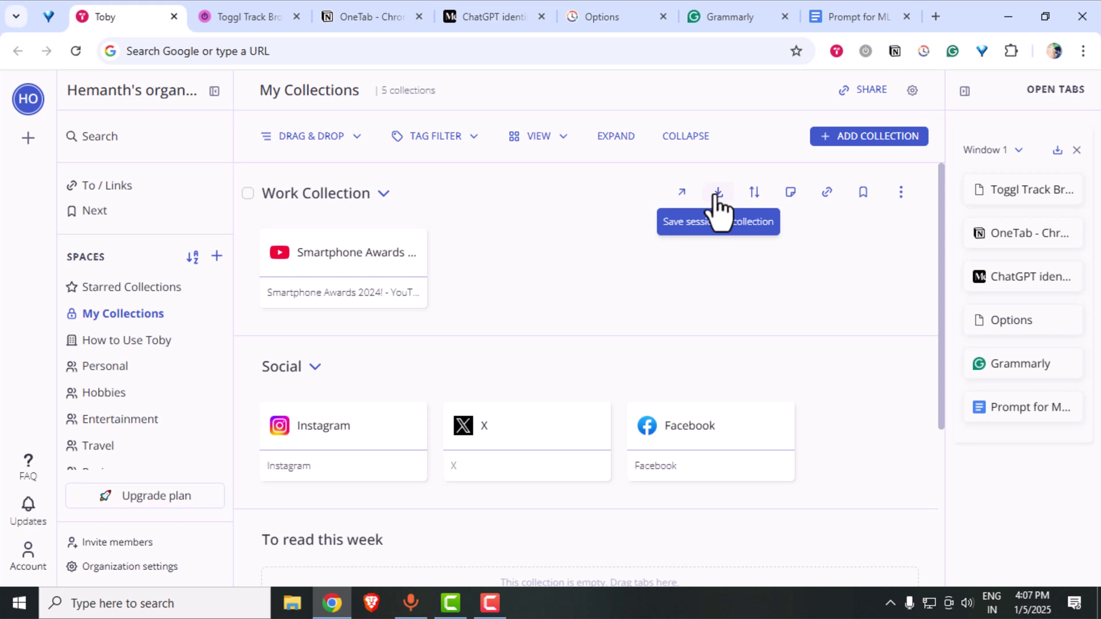
pyautogui.scroll(-4, 717, 203)
# Step: Start a Toggl Track timer for an entry in the Content creation project
pyautogui.click(250, 11)
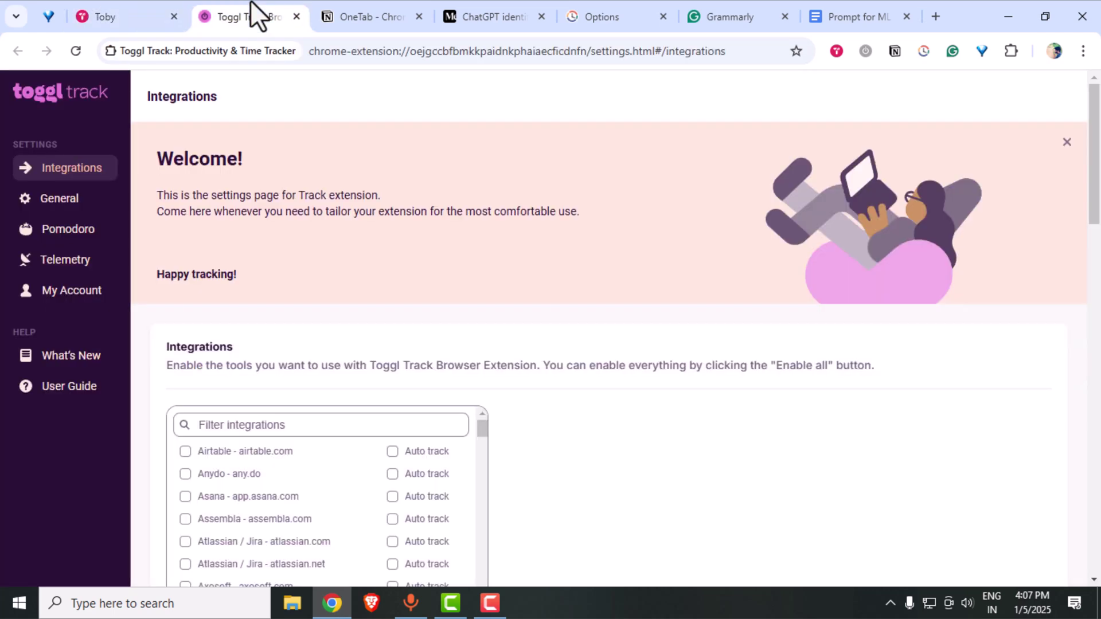
pyautogui.click(866, 51)
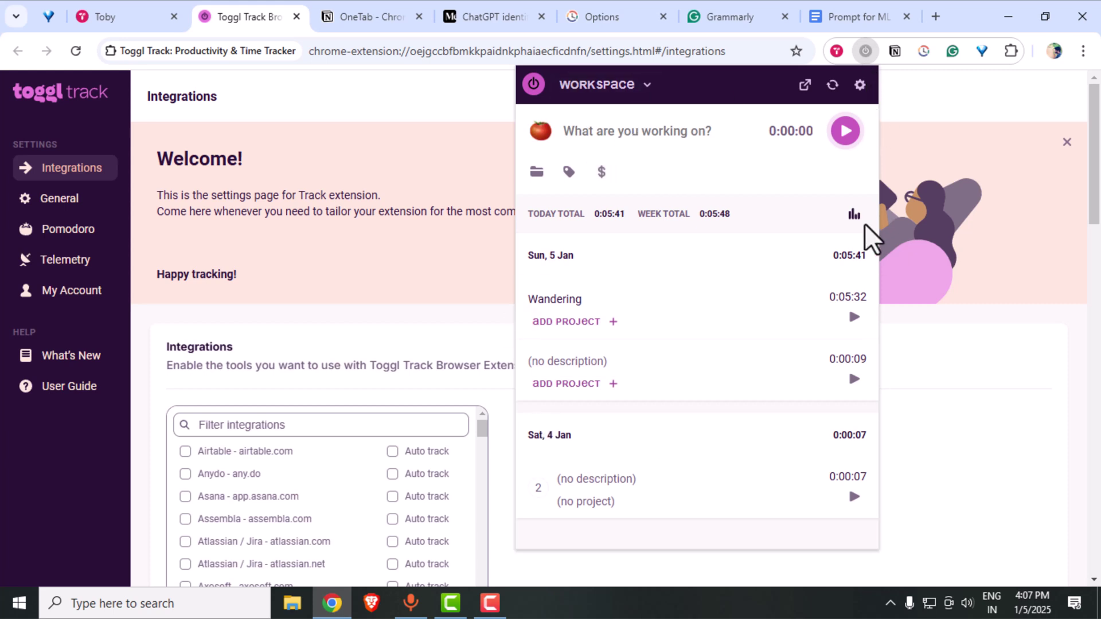
pyautogui.click(618, 146)
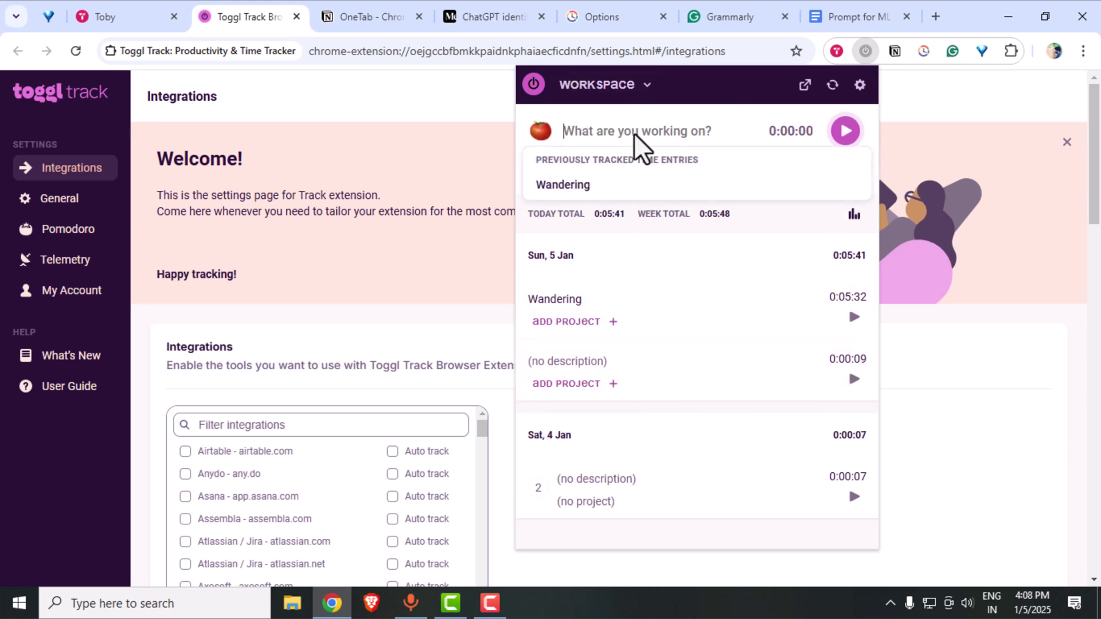
pyautogui.write('Content Creation')
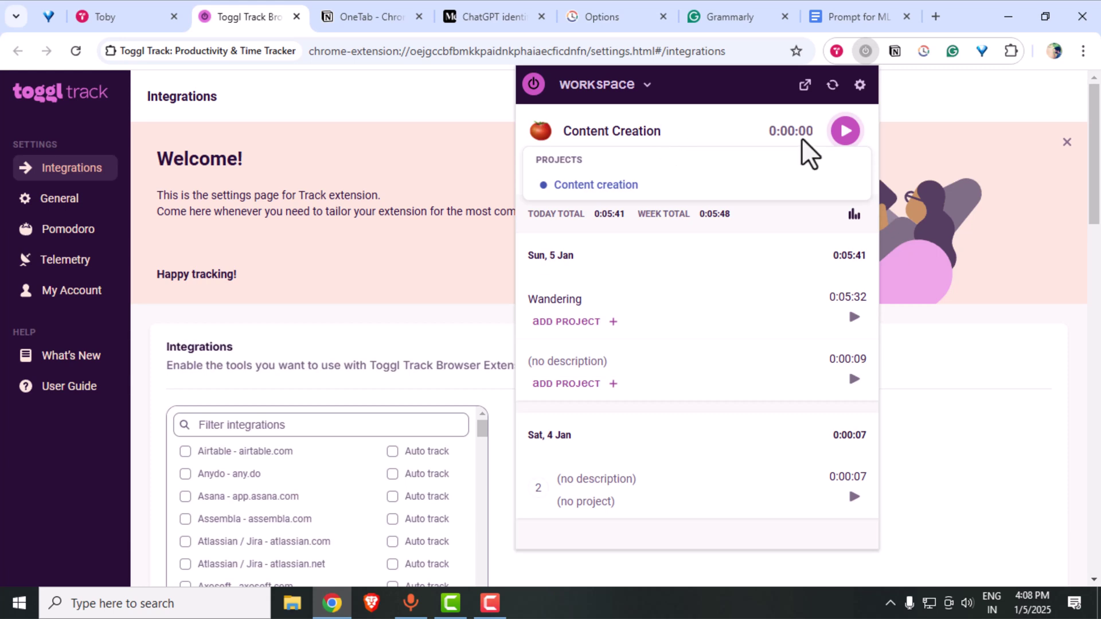
pyautogui.click(842, 137)
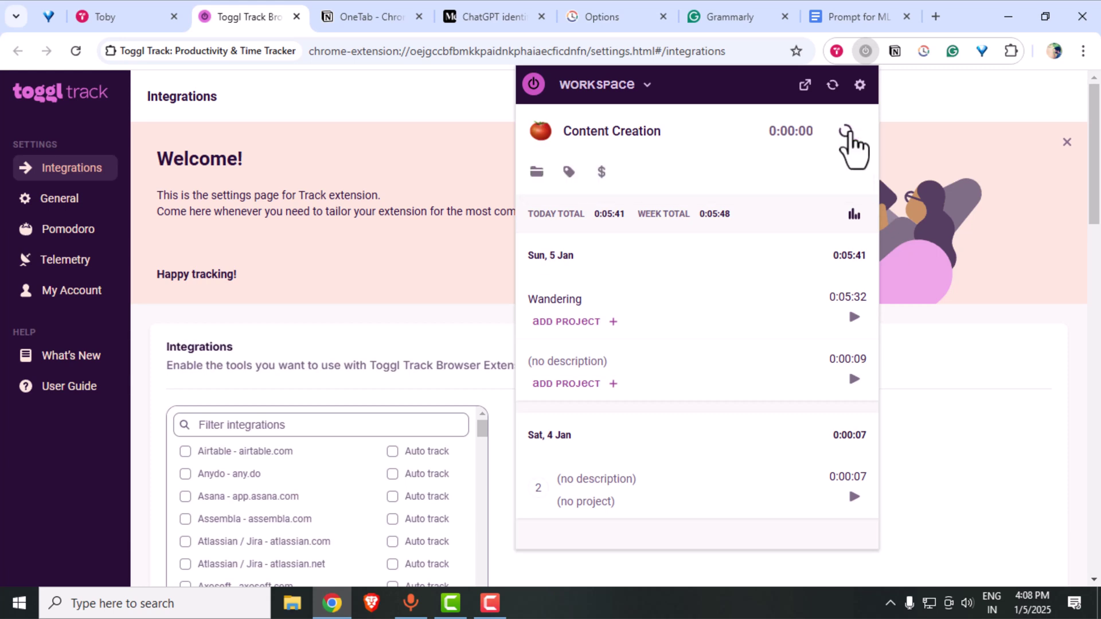
pyautogui.click(847, 133)
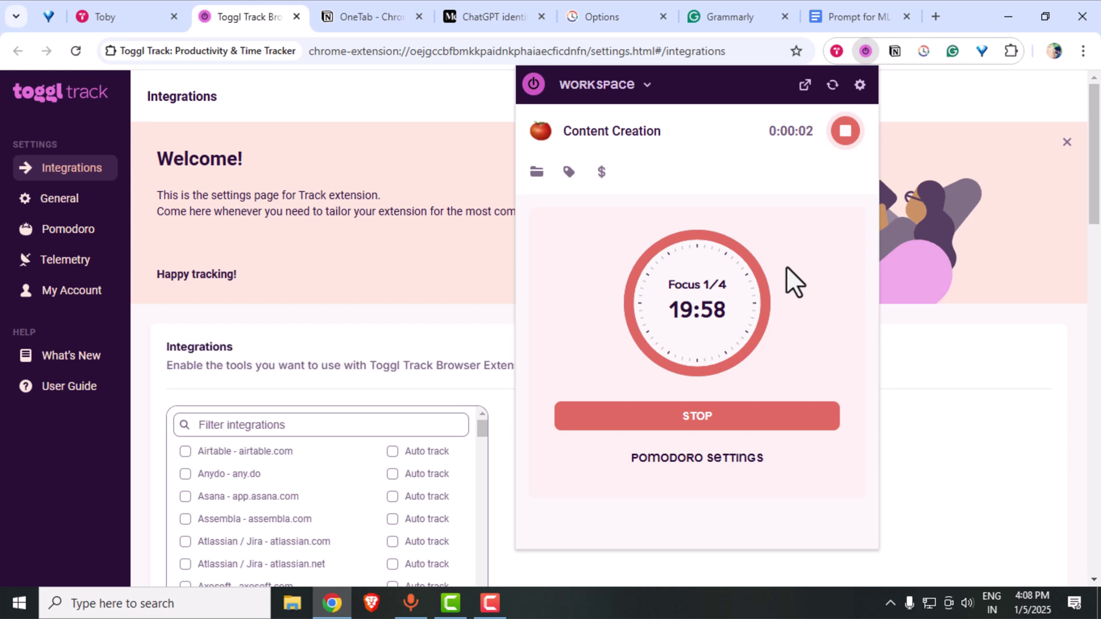
# Step: Enable the Atlassian / Jira (atlassian.com) integration and allow access to atlassian.com sites
pyautogui.scroll(-3, 352, 438)
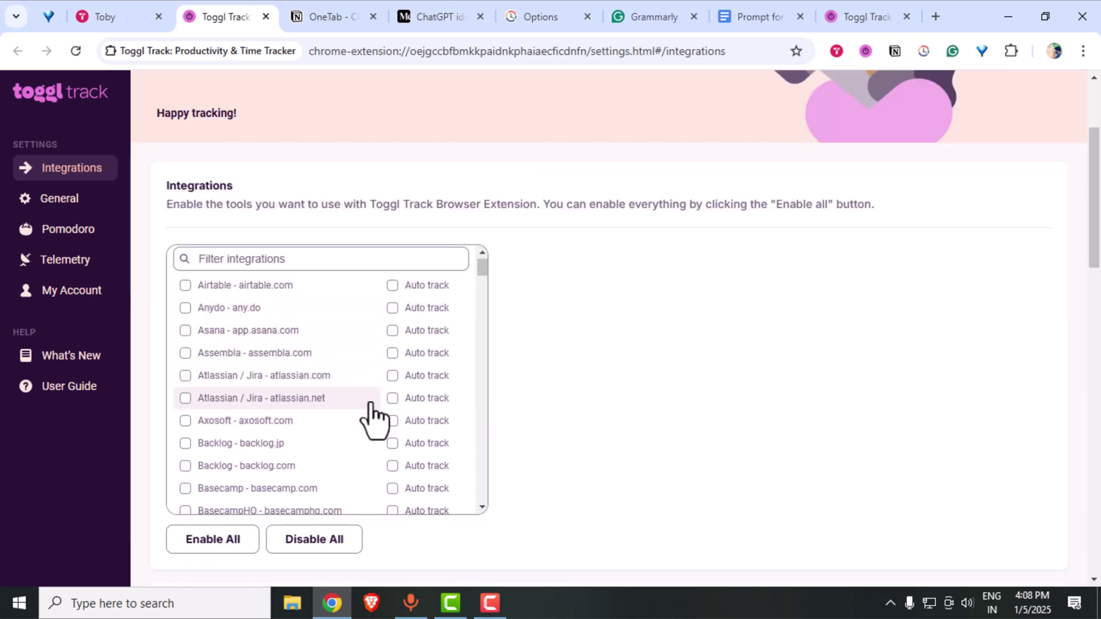
pyautogui.scroll(-1, 370, 417)
pyautogui.scroll(-5, 374, 418)
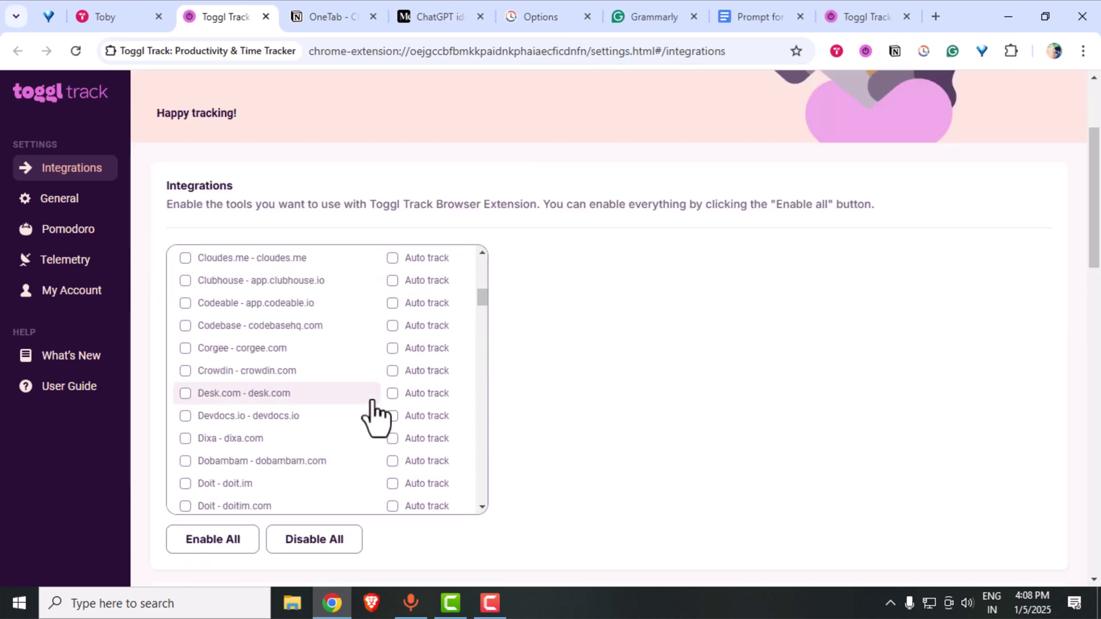
pyautogui.scroll(5, 322, 381)
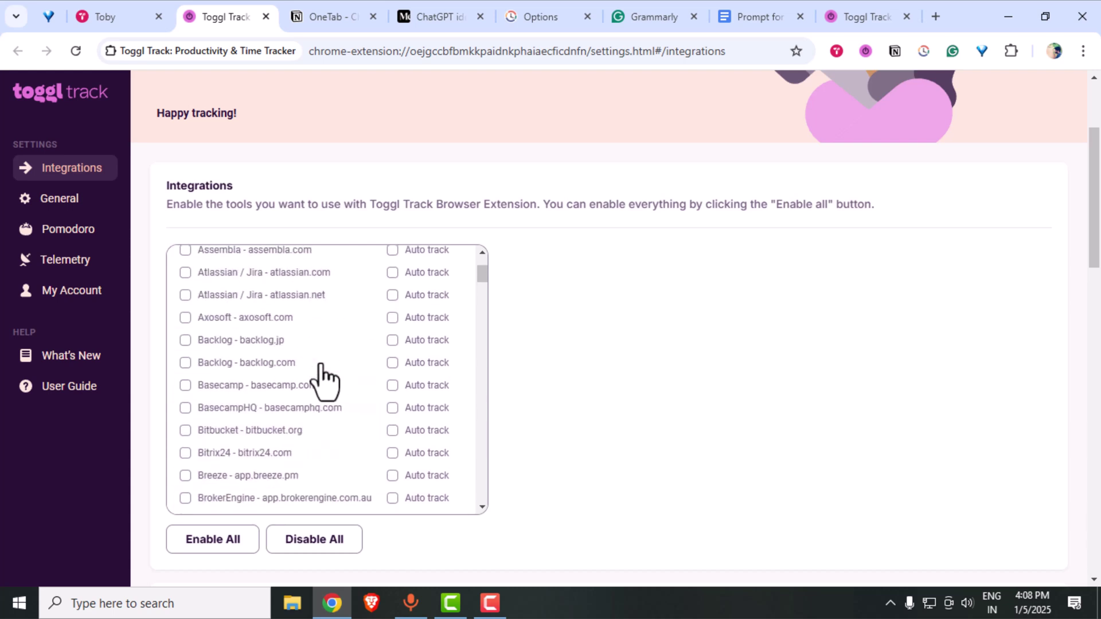
pyautogui.scroll(2, 324, 378)
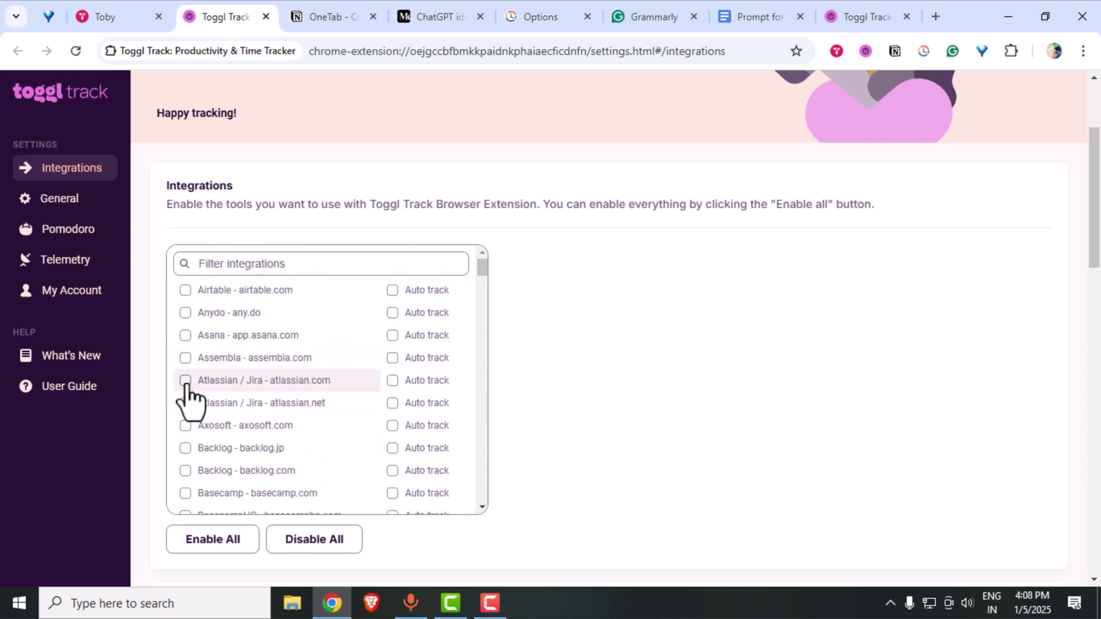
pyautogui.click(185, 380)
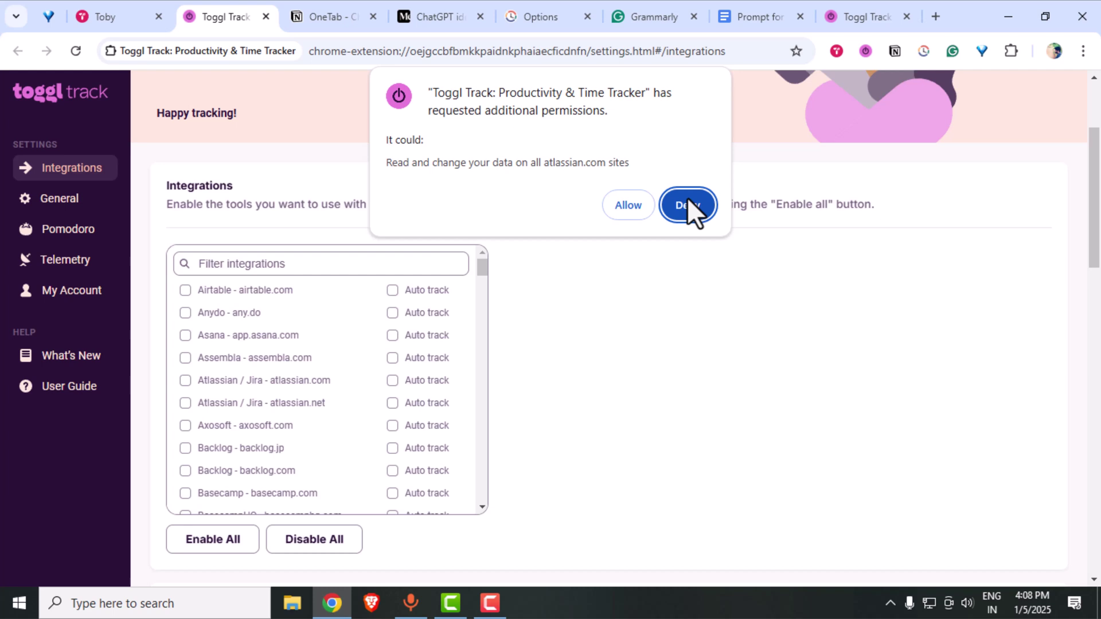
pyautogui.click(631, 213)
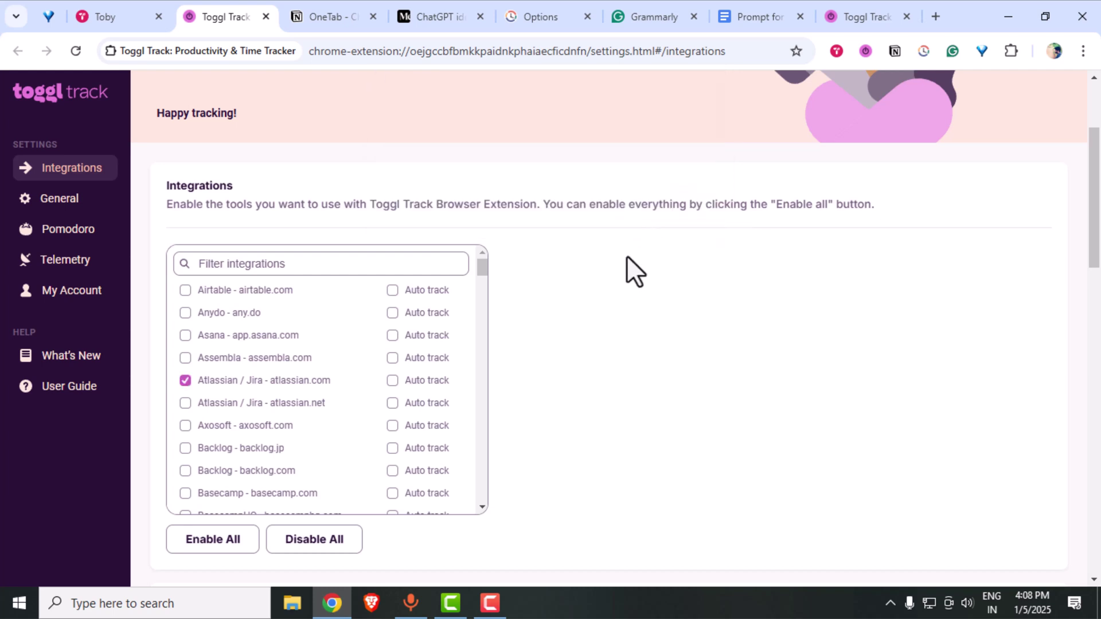
pyautogui.hotkey('ctrl', 'Tab')
# Step: Clip the Medium ChatGPT stocks article to the My Links database titled 'To read'
pyautogui.click(424, 17)
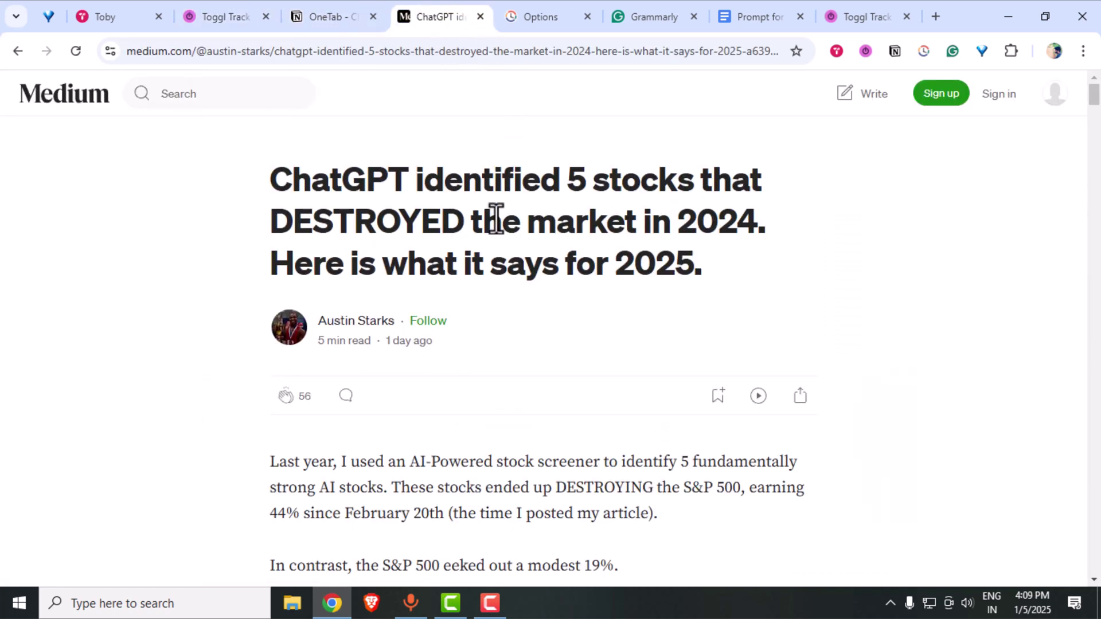
pyautogui.scroll(-6, 546, 327)
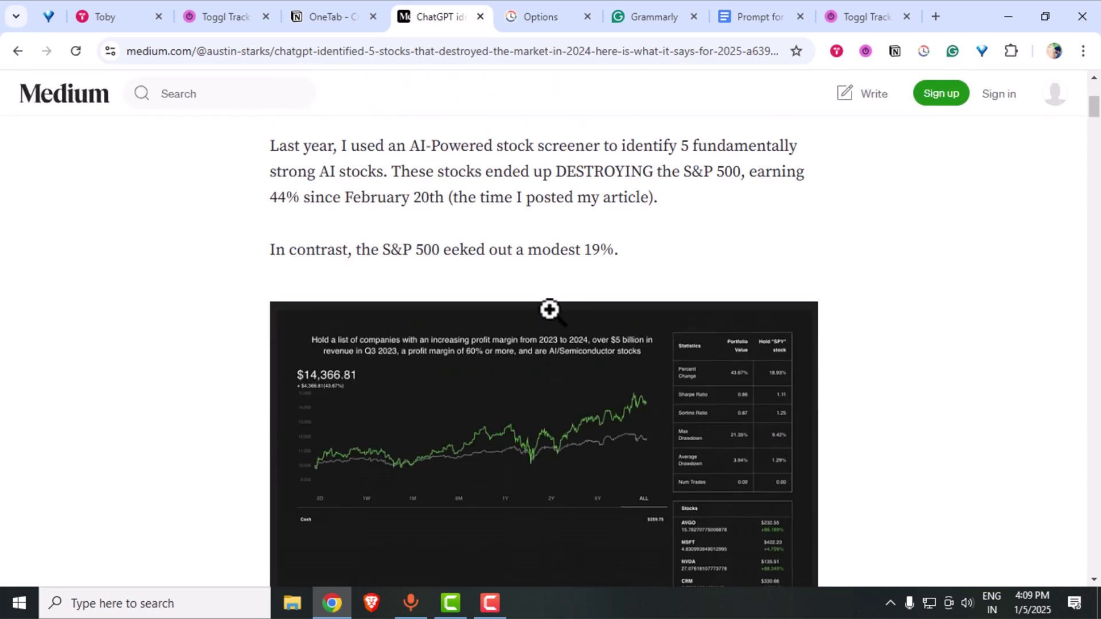
pyautogui.scroll(6, 551, 307)
pyautogui.click(896, 53)
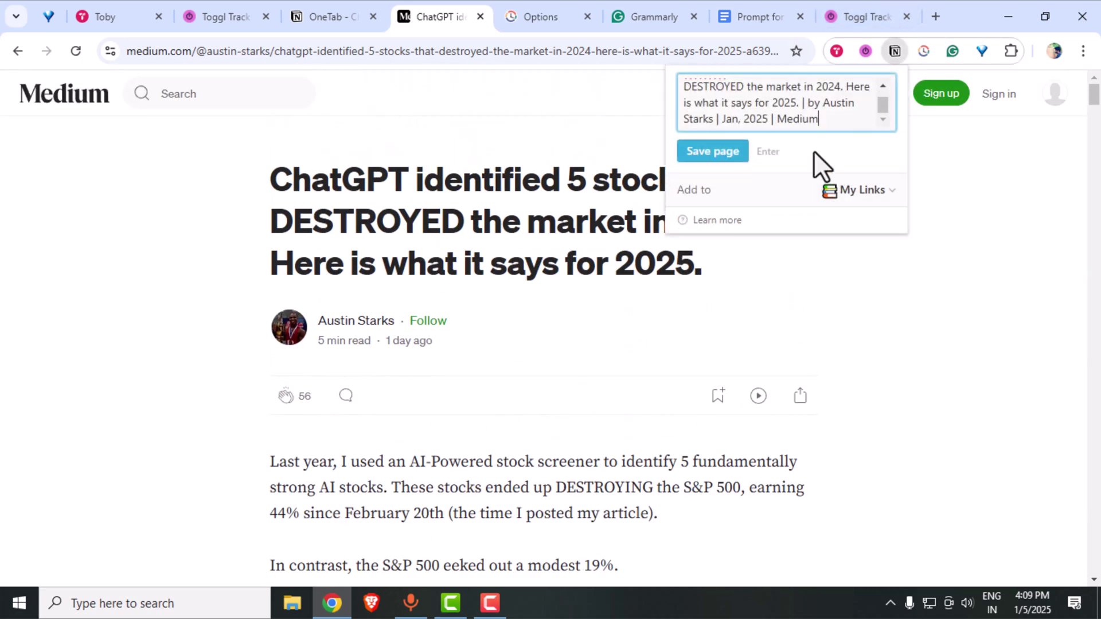
pyautogui.moveTo(831, 123); pyautogui.dragTo(650, 86)
pyautogui.write('To read')
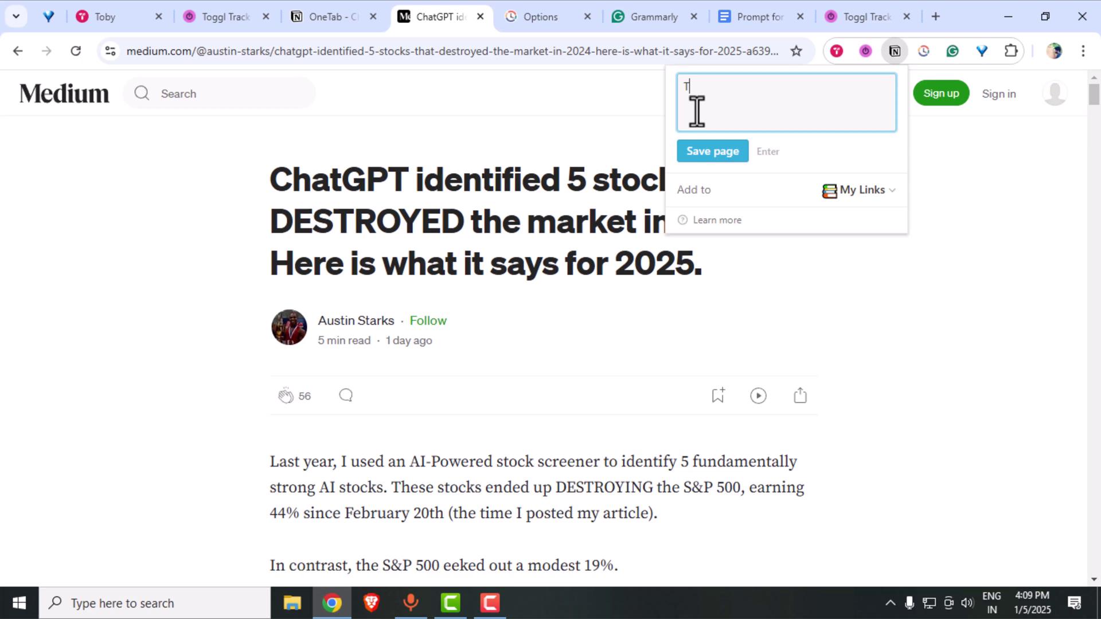
pyautogui.click(713, 152)
# Step: Open the OneTab - Chrome Web Store page in side peek and move the Version1.86 bullet above Details
pyautogui.click(329, 249)
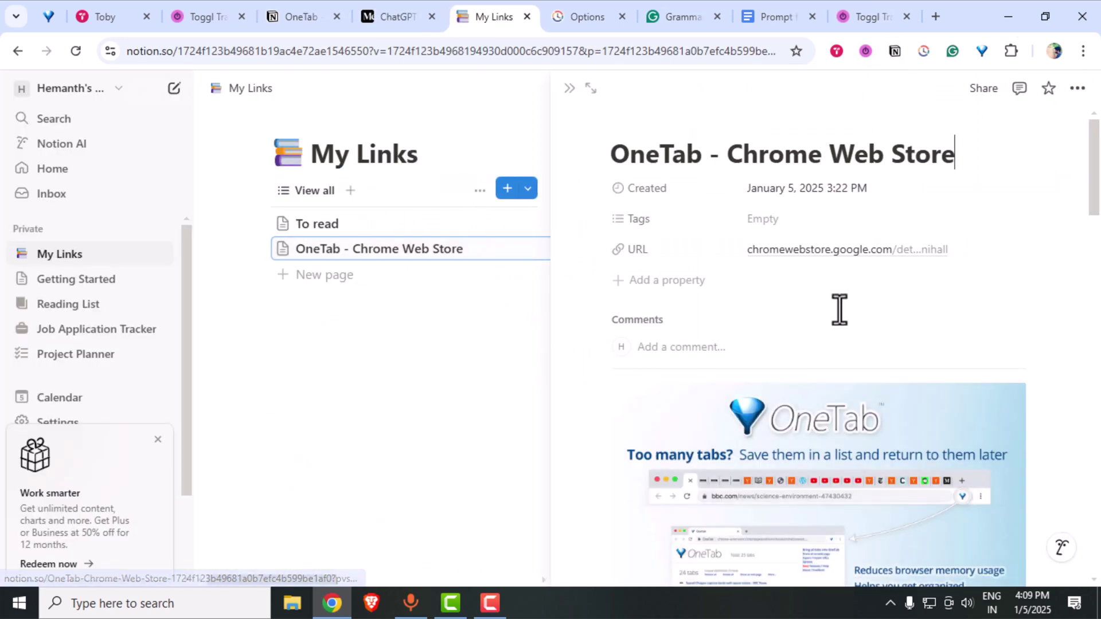
pyautogui.scroll(-8, 843, 318)
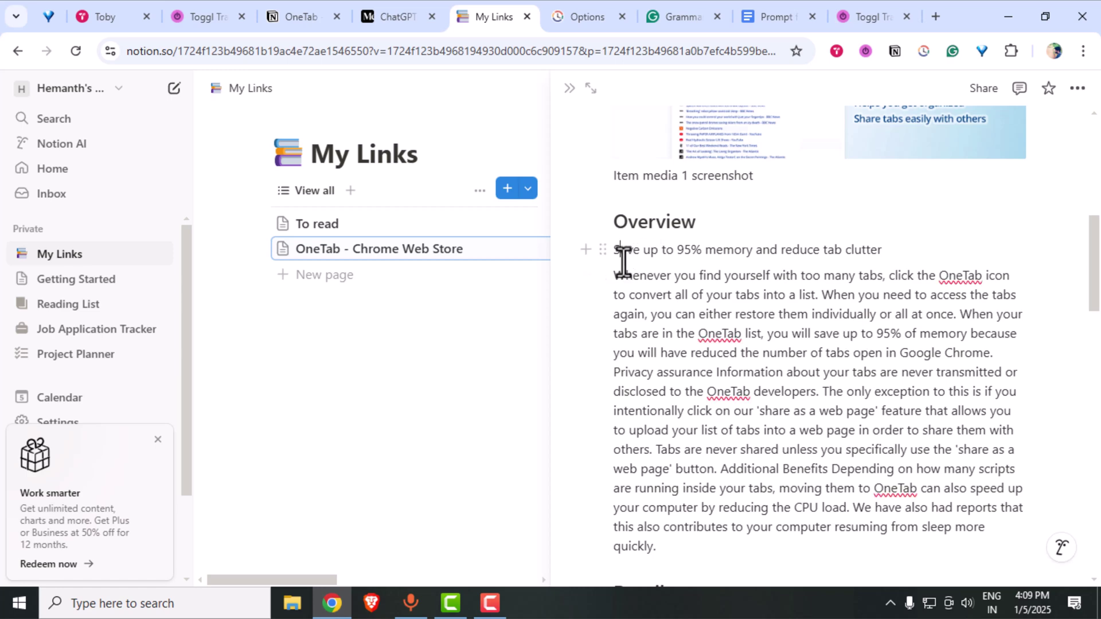
pyautogui.moveTo(623, 261); pyautogui.dragTo(849, 550)
pyautogui.scroll(-4, 857, 415)
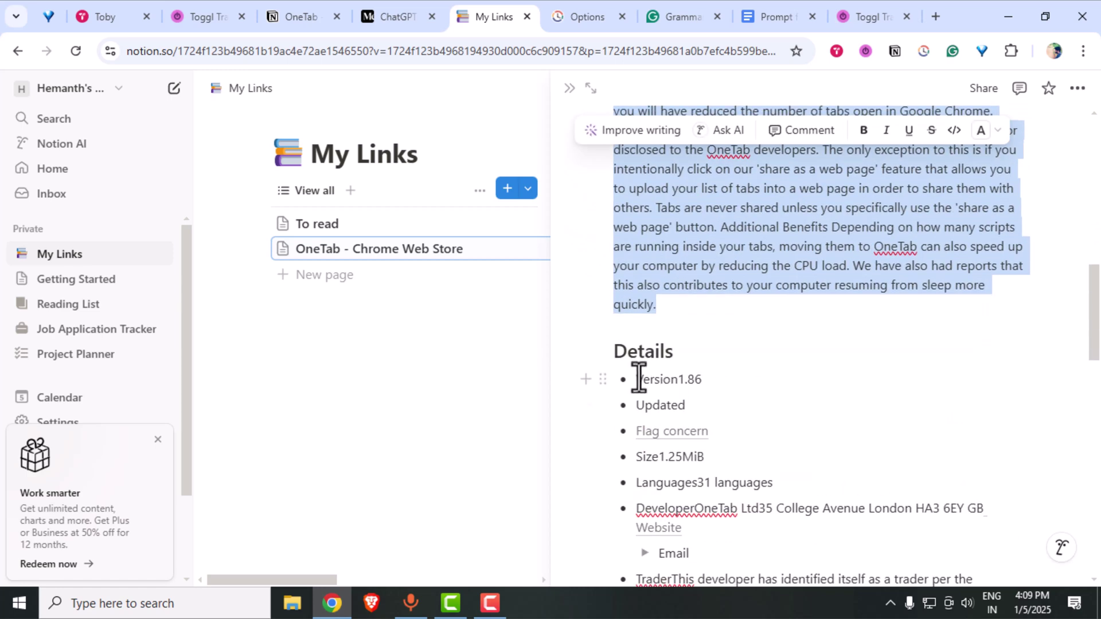
pyautogui.moveTo(639, 378); pyautogui.dragTo(724, 372)
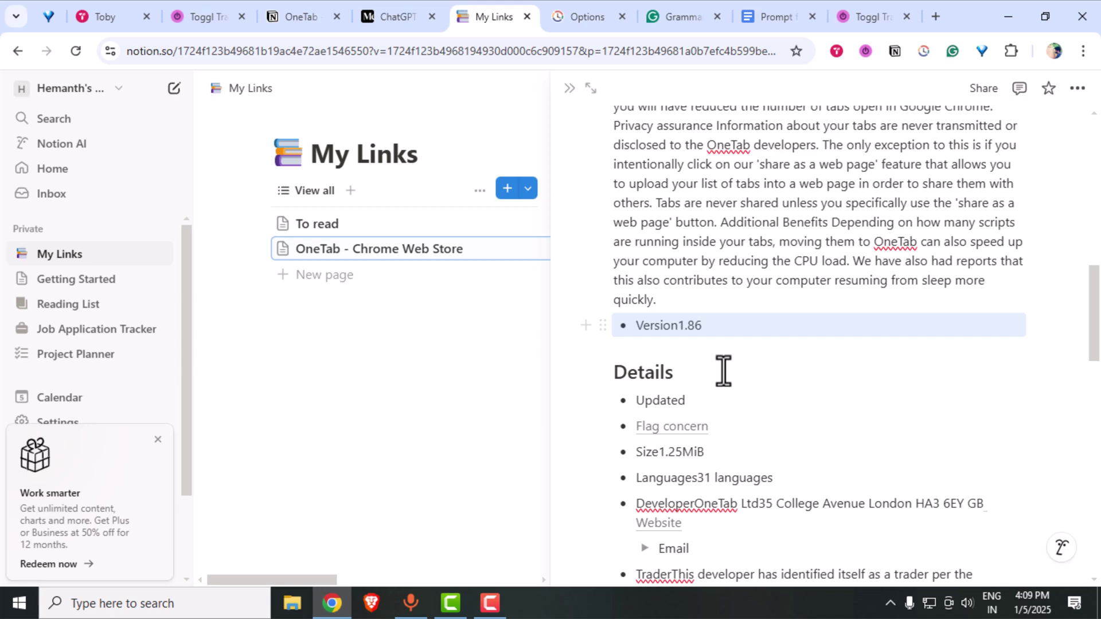
# Step: Select the three privacy bullets, then close the OneTab page preview
pyautogui.scroll(-10, 724, 372)
pyautogui.moveTo(734, 275); pyautogui.dragTo(983, 126)
pyautogui.scroll(-6, 770, 388)
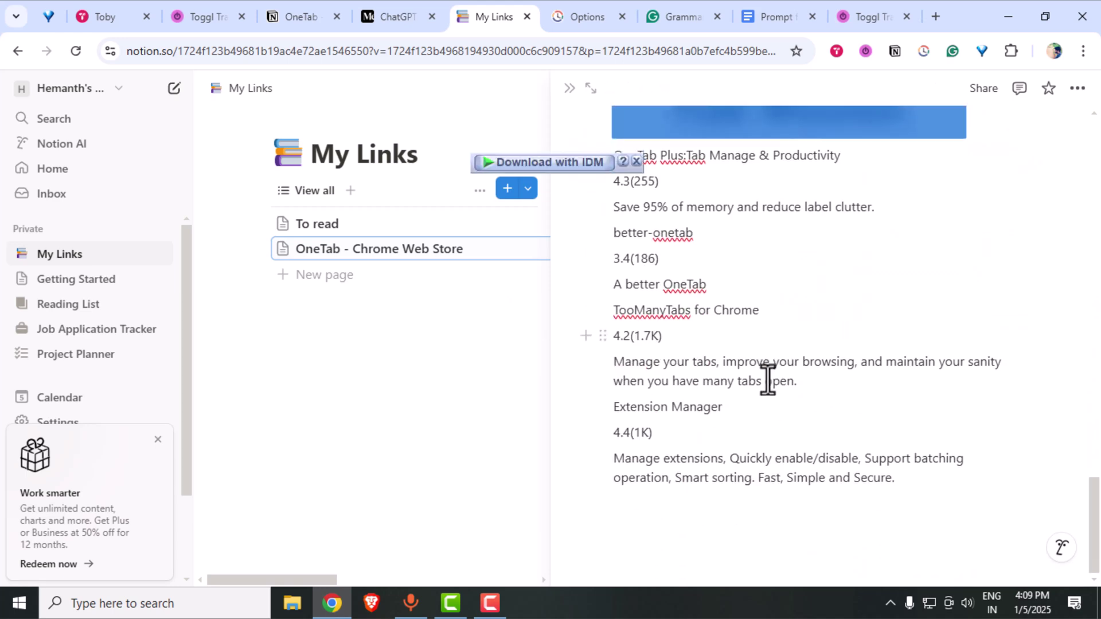
pyautogui.scroll(12, 767, 381)
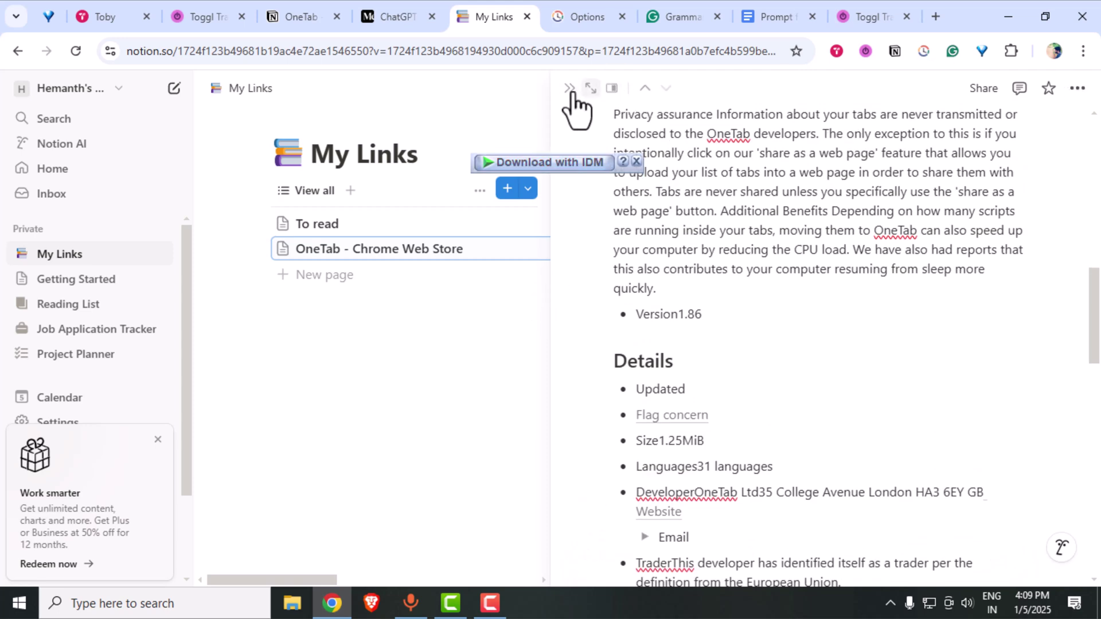
pyautogui.click(569, 89)
pyautogui.click(579, 13)
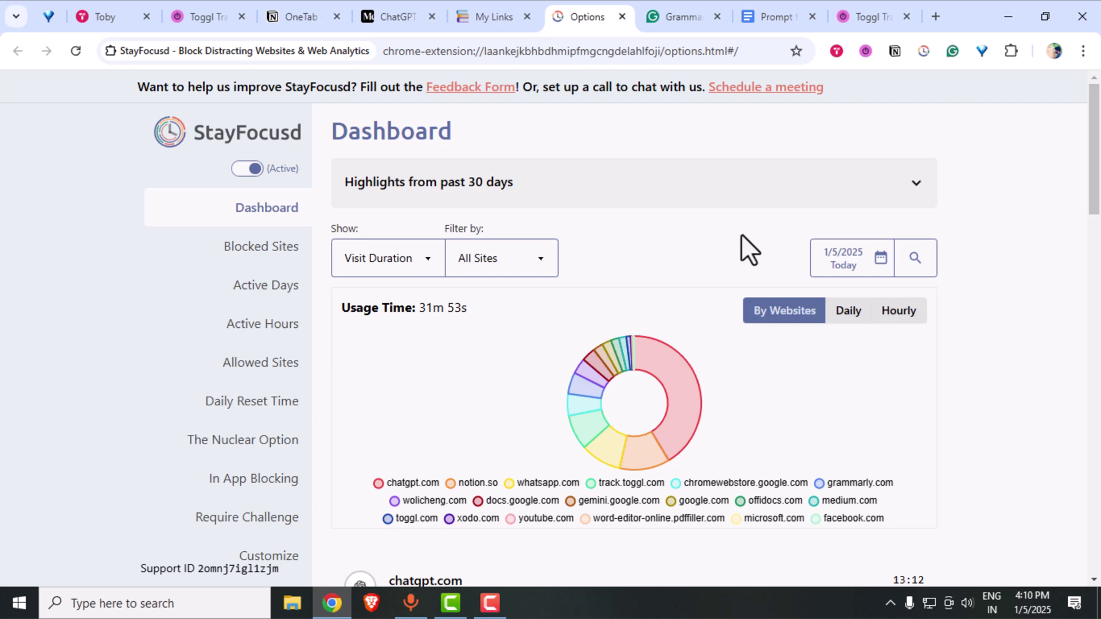
# Step: View StayFocusd usage by day, hour and website, and chart advertisements seen per site
pyautogui.scroll(-5, 741, 235)
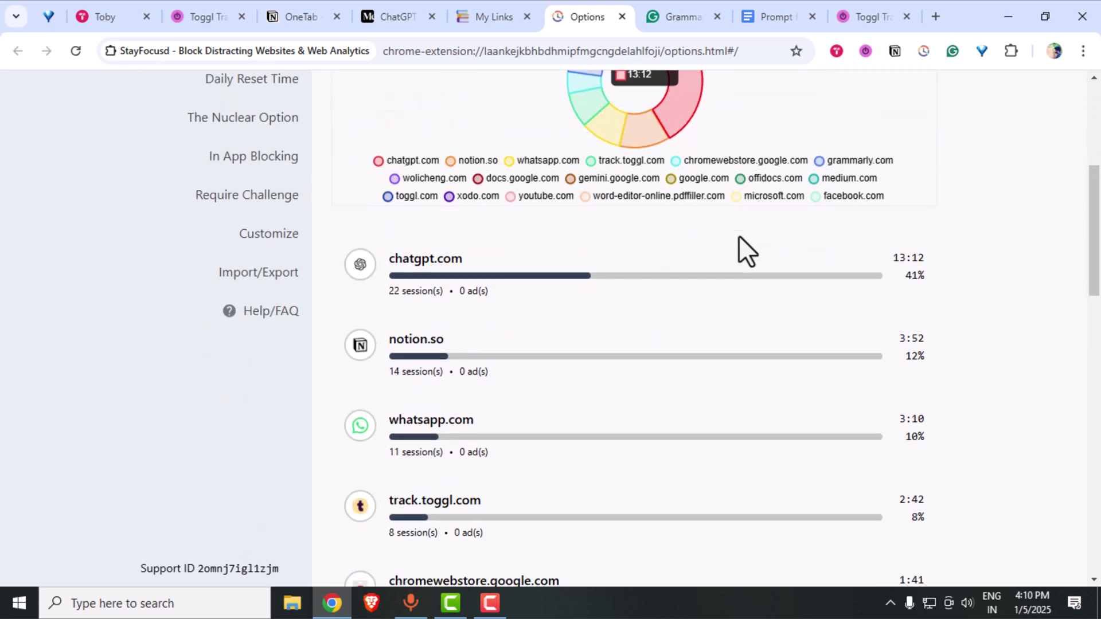
pyautogui.scroll(-4, 738, 236)
pyautogui.scroll(-9, 619, 261)
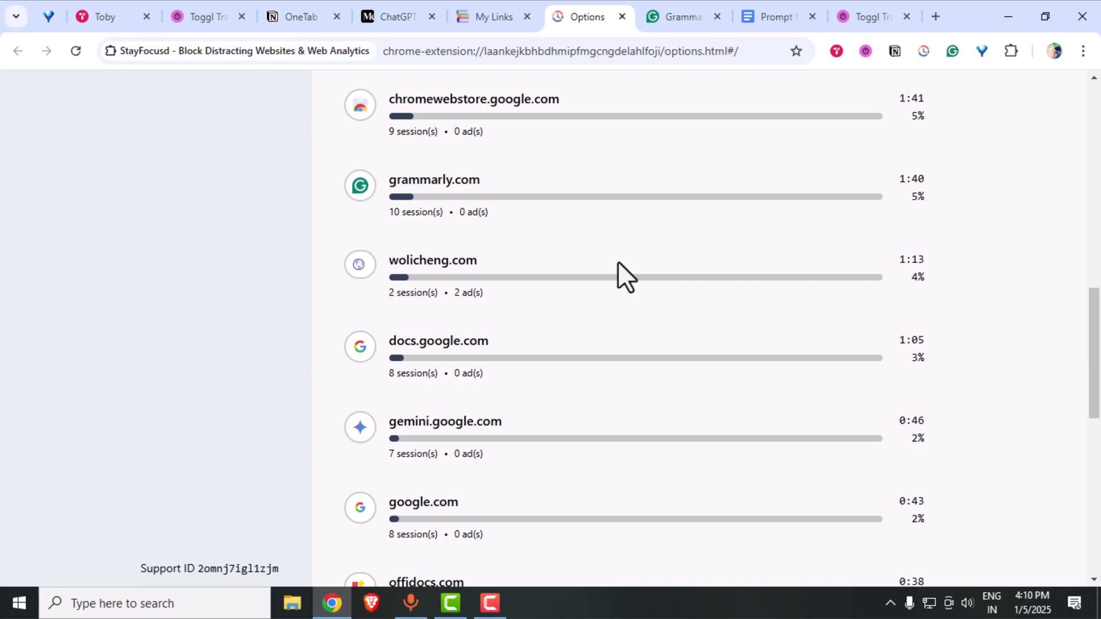
pyautogui.scroll(7, 621, 261)
pyautogui.scroll(12, 620, 262)
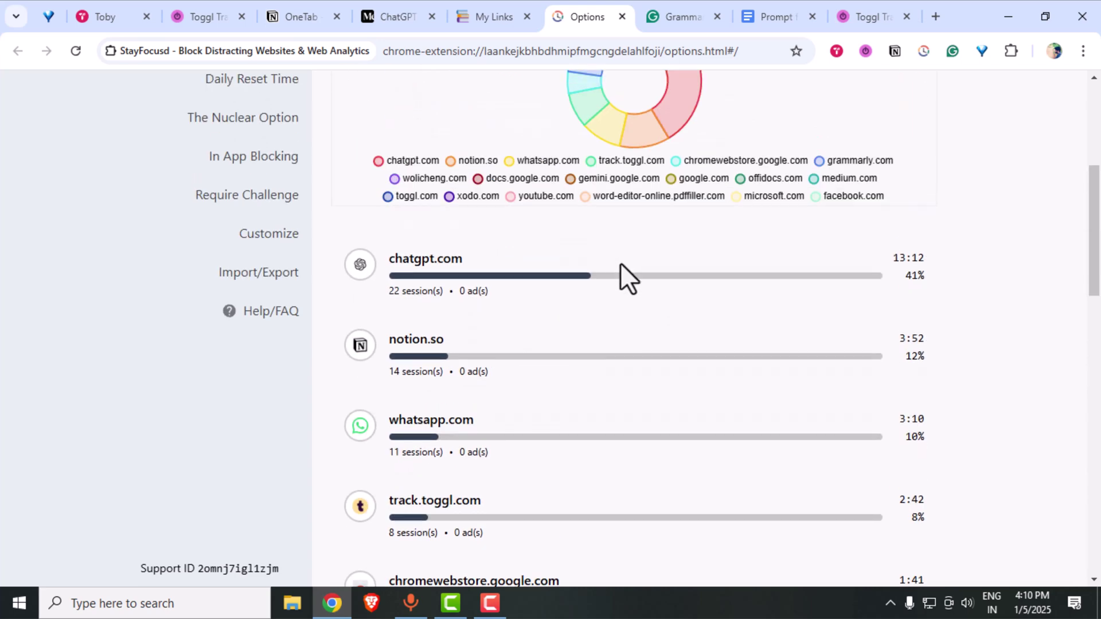
pyautogui.click(846, 313)
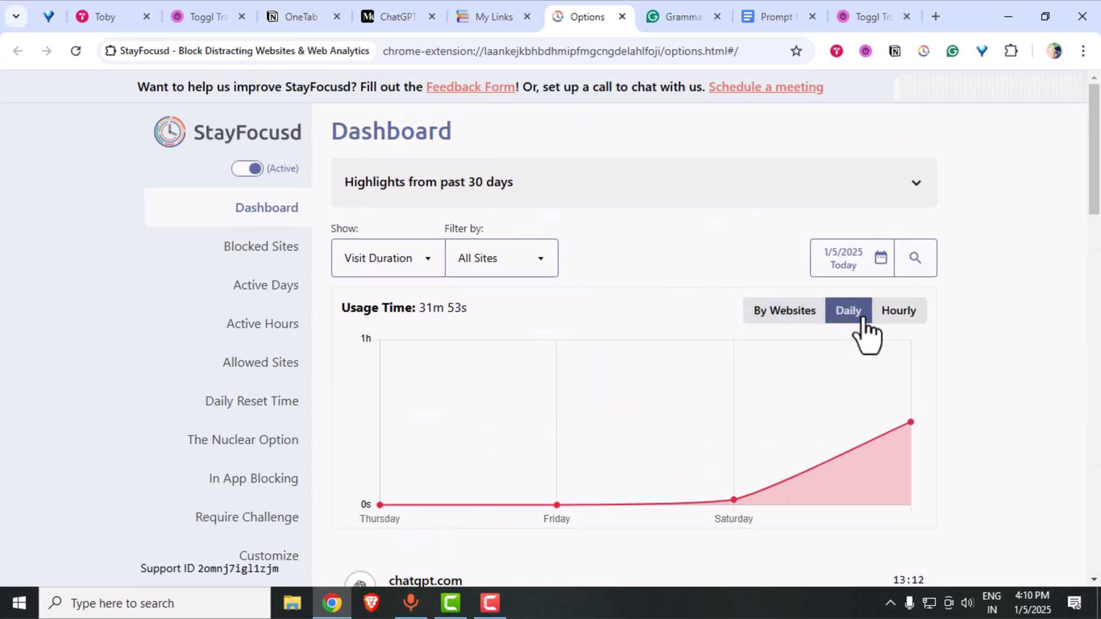
pyautogui.click(900, 315)
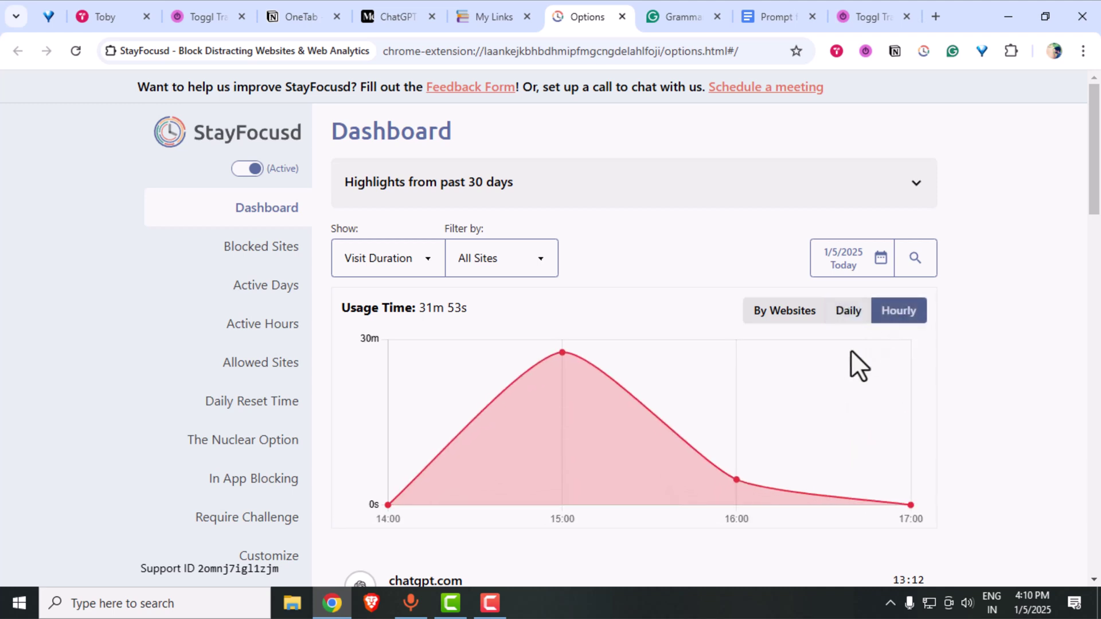
pyautogui.click(780, 312)
pyautogui.click(357, 263)
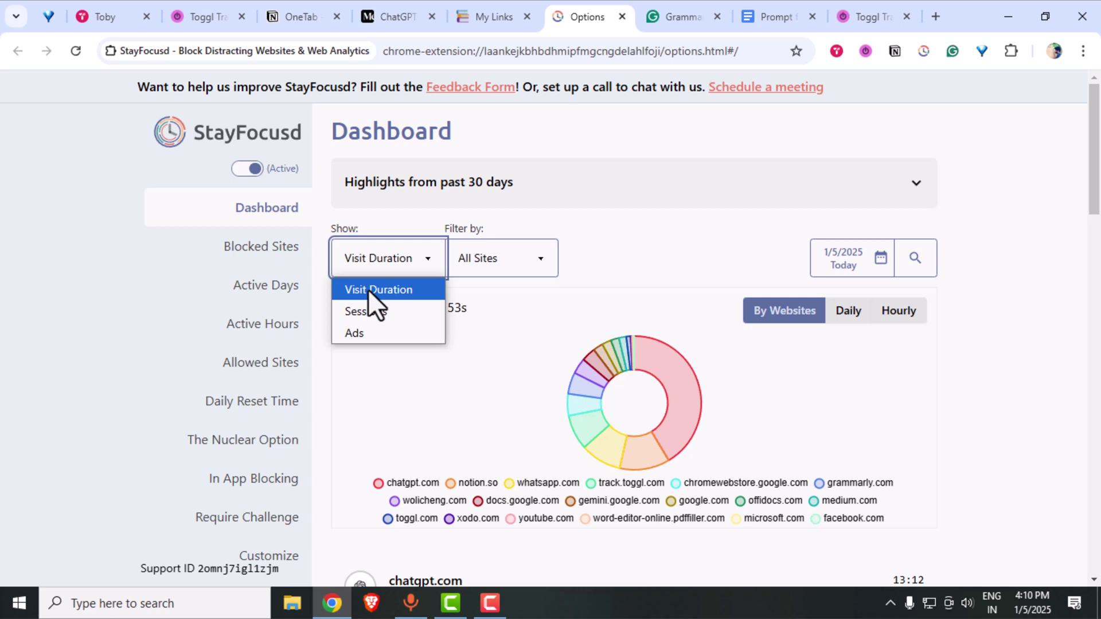
pyautogui.click(370, 334)
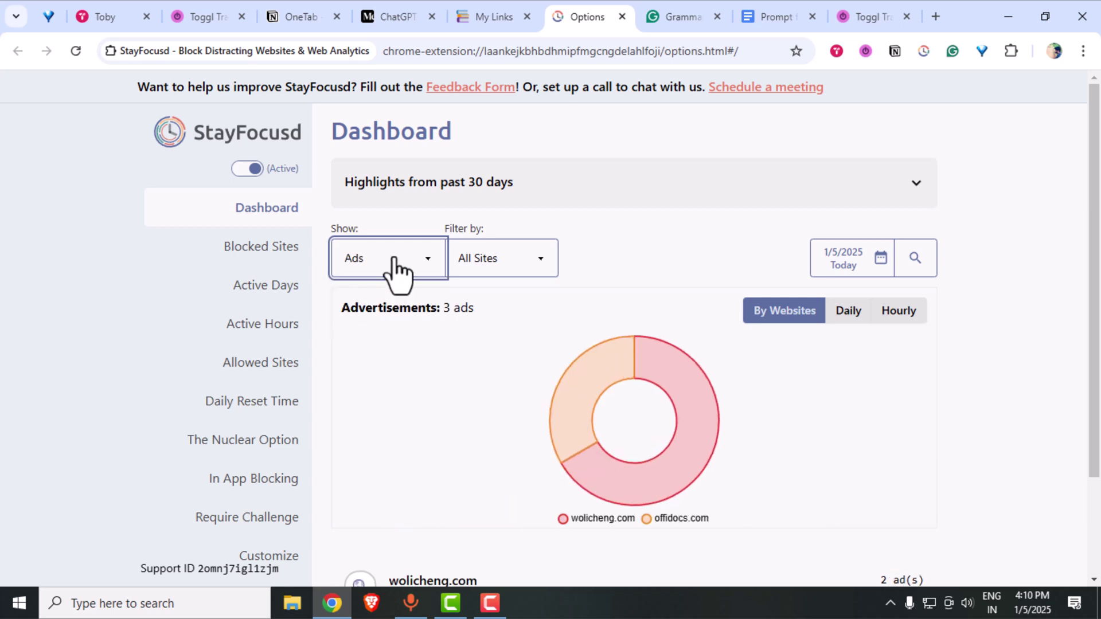
# Step: Open the Blocked Sites settings and start adding websites to block
pyautogui.click(261, 246)
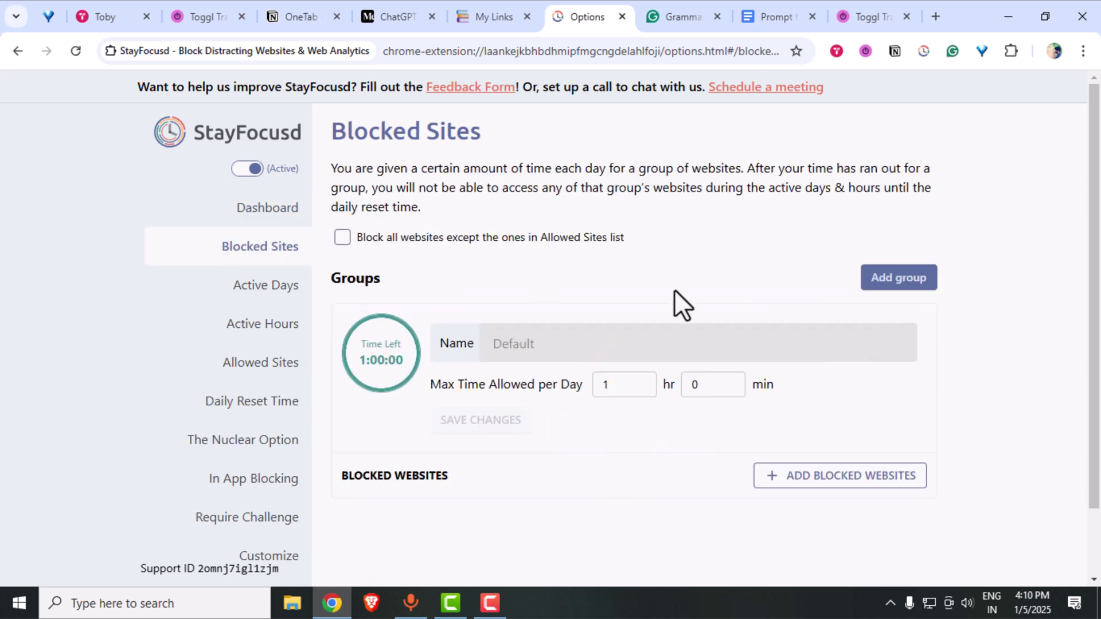
pyautogui.click(826, 486)
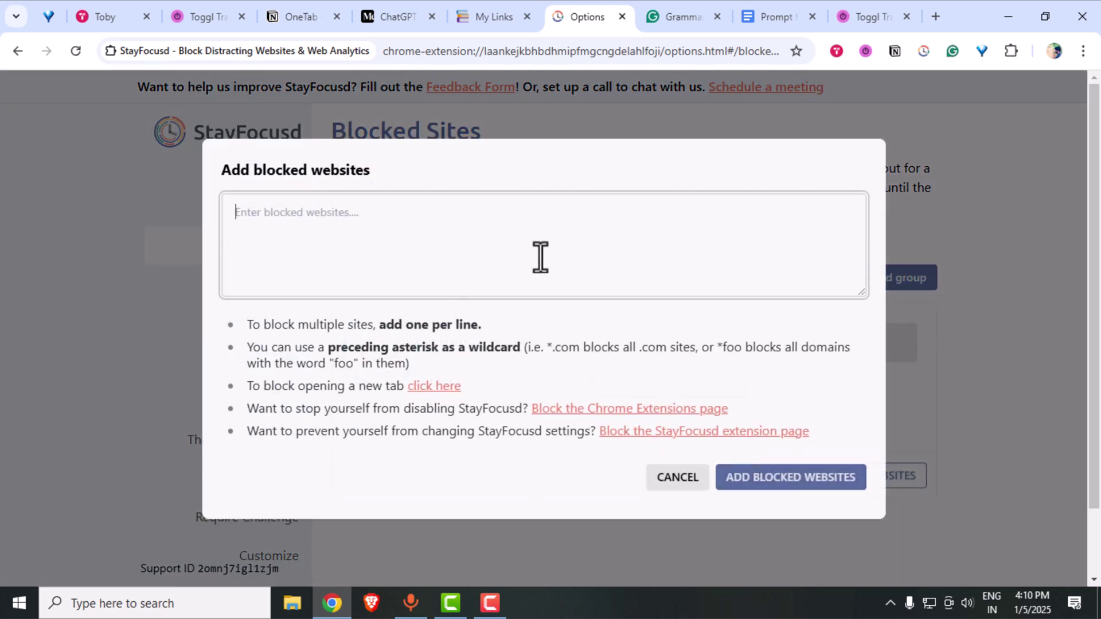
pyautogui.hotkey('ctrl', 'Tab')
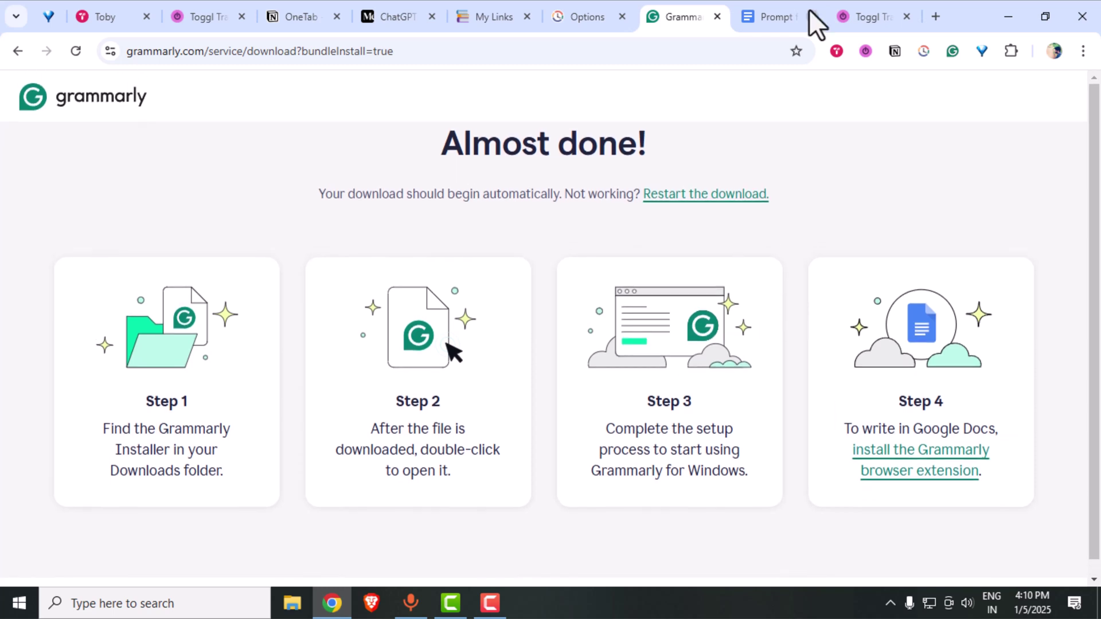
# Step: Replace 'amoung' with 'among' using Grammarly's suggestion in the Prompt for ML project doc
pyautogui.click(779, 2)
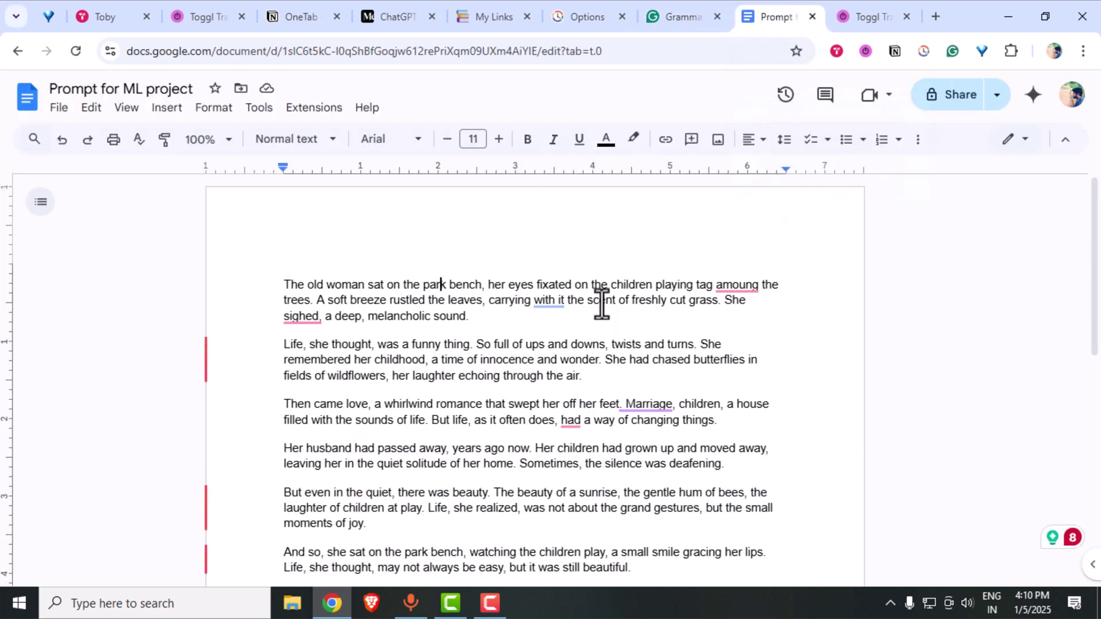
pyautogui.moveTo(720, 285)
pyautogui.click(739, 328)
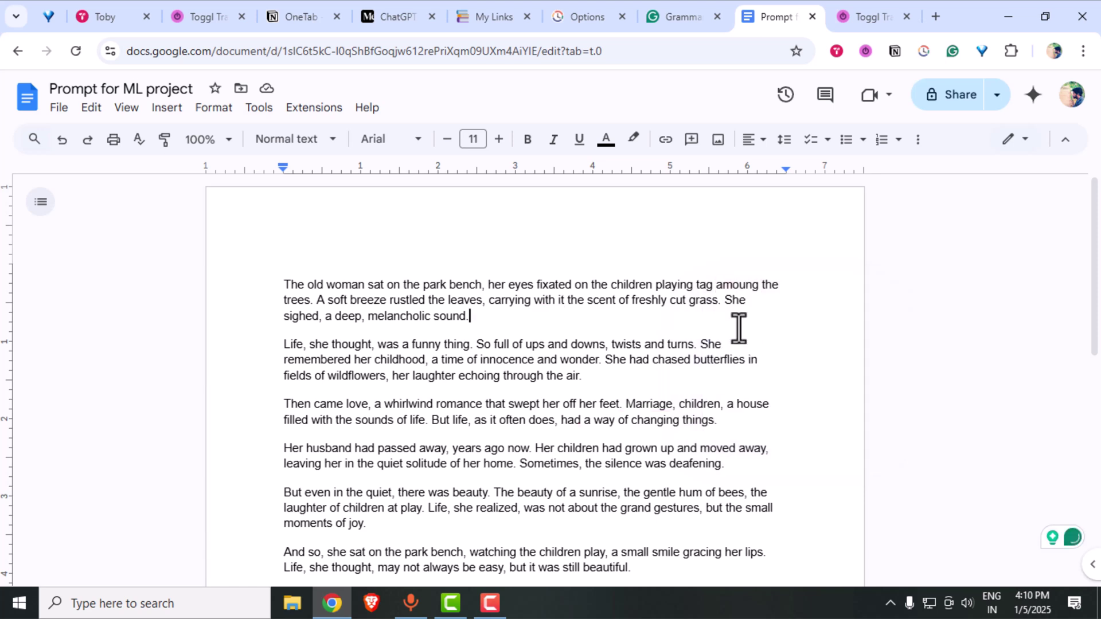
pyautogui.click(740, 286)
pyautogui.click(736, 332)
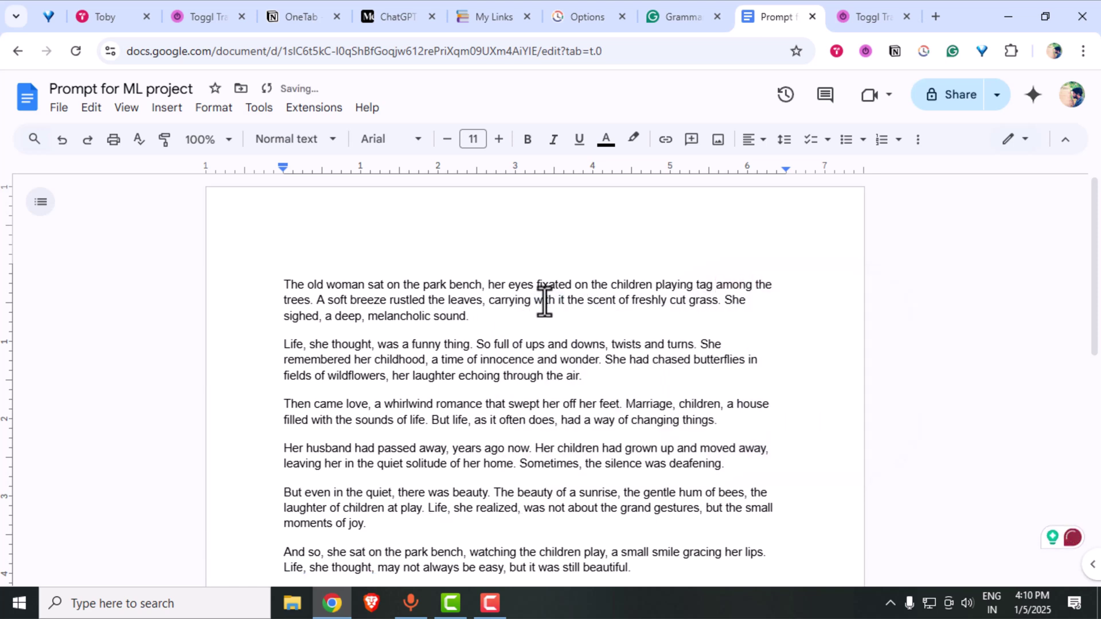
# Step: Drop the comma after 'sighed', remove 'with it', and change 'feet. Marriage' to 'feet: marriage'
pyautogui.moveTo(291, 319)
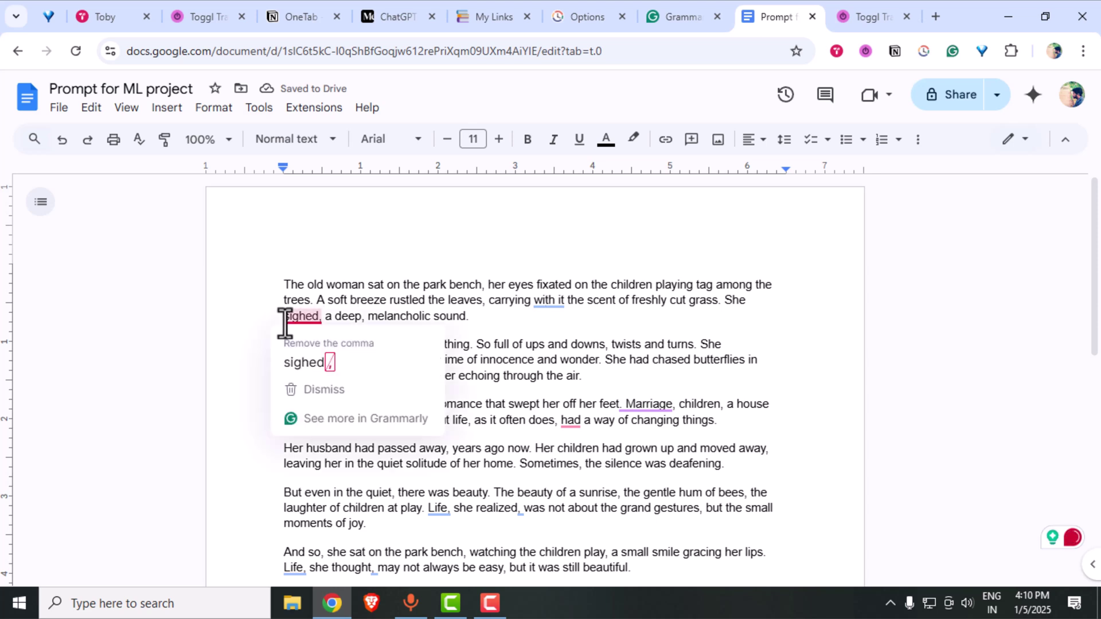
pyautogui.click(310, 368)
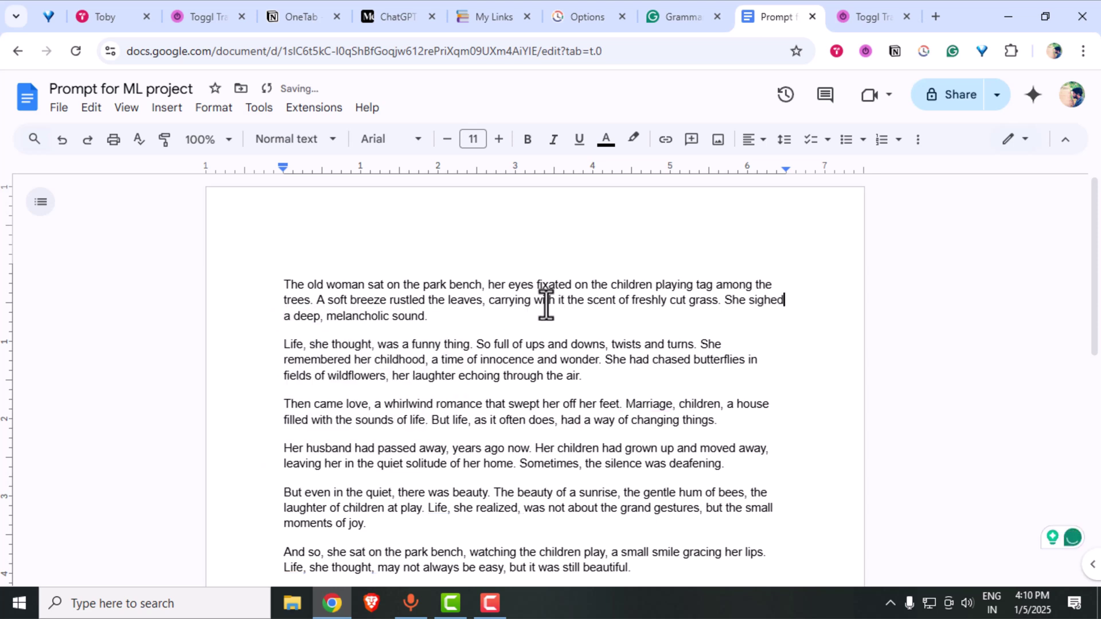
pyautogui.moveTo(547, 304)
pyautogui.click(563, 376)
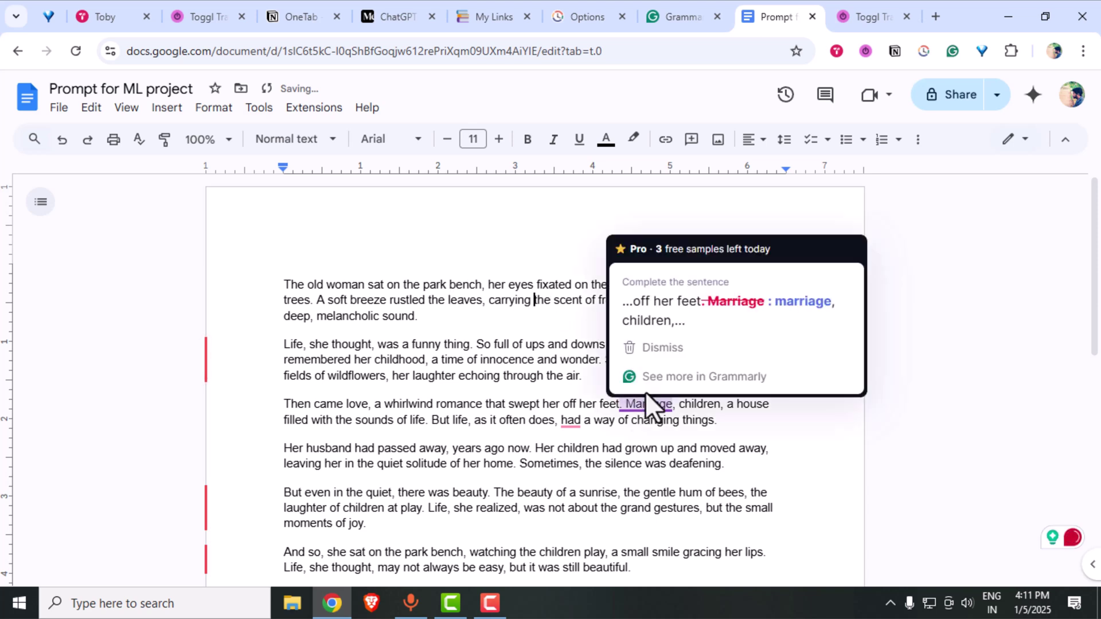
pyautogui.moveTo(654, 406)
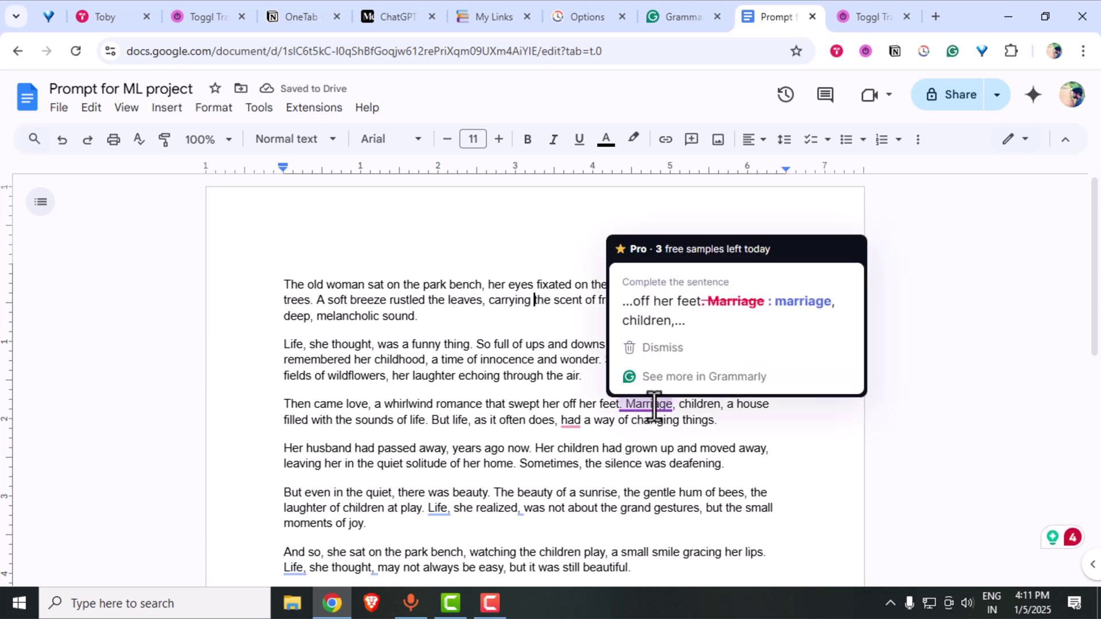
pyautogui.click(746, 304)
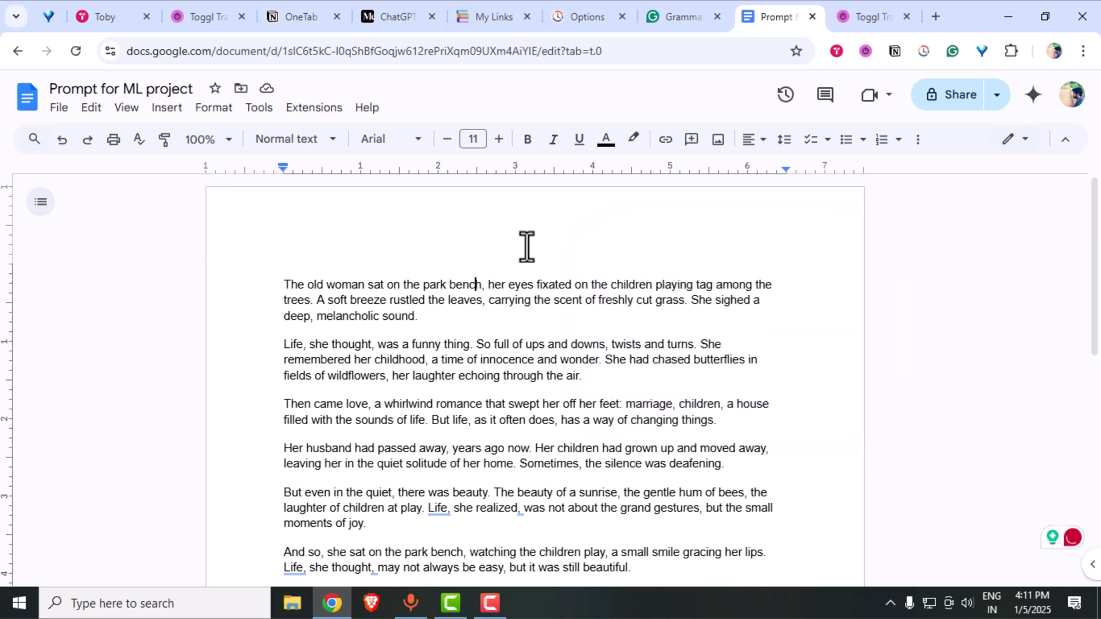
# Step: Send all open tabs to OneTab, then restore every saved tab
pyautogui.click(982, 50)
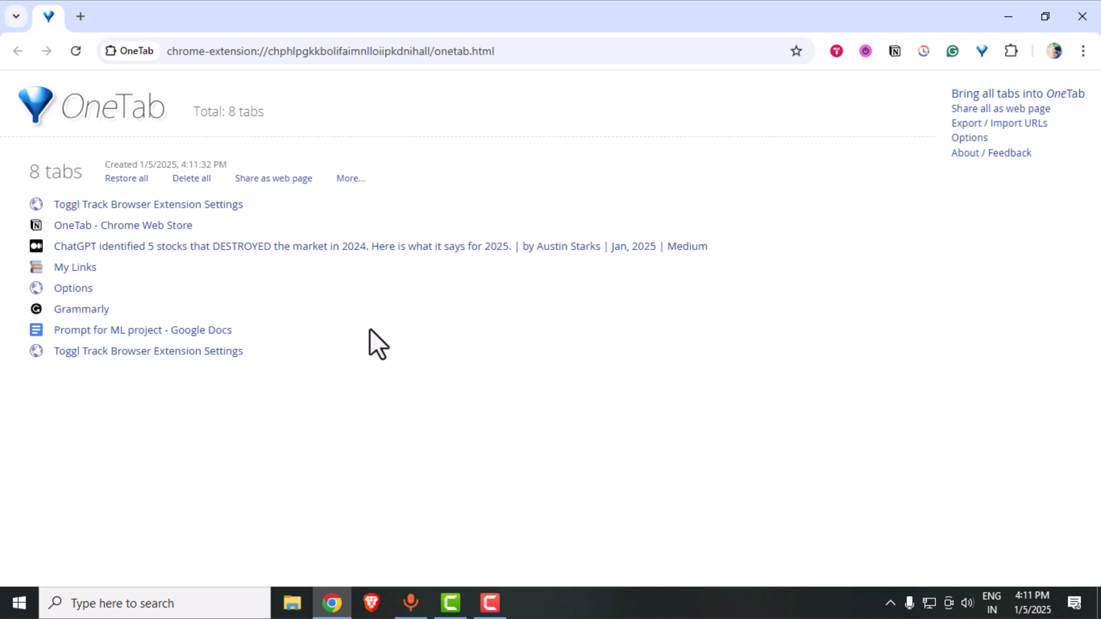
pyautogui.click(119, 180)
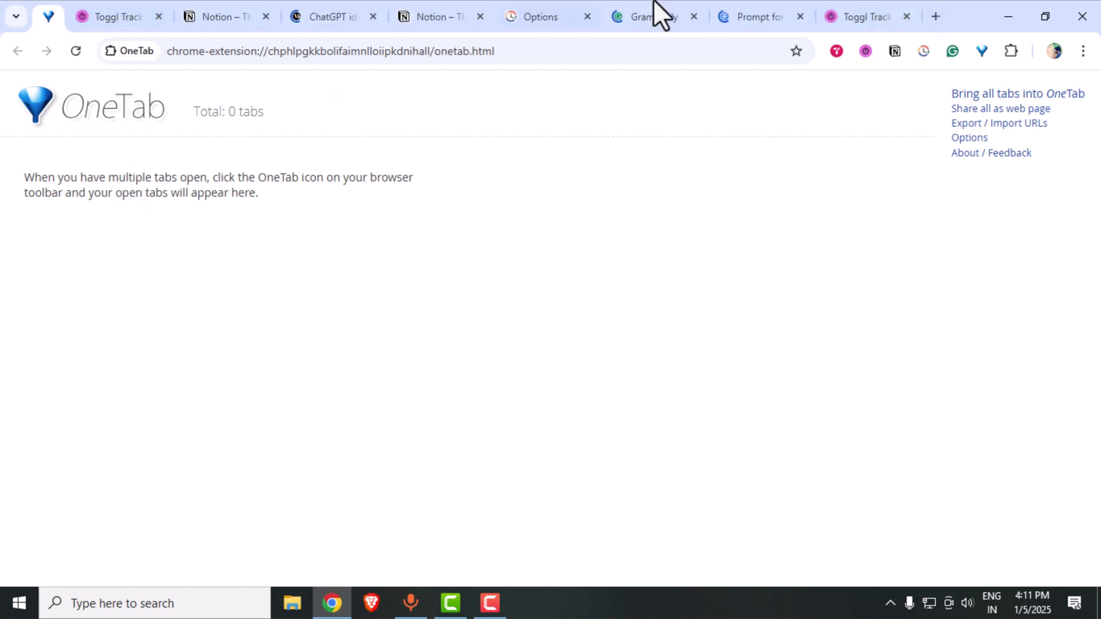
pyautogui.click(735, 2)
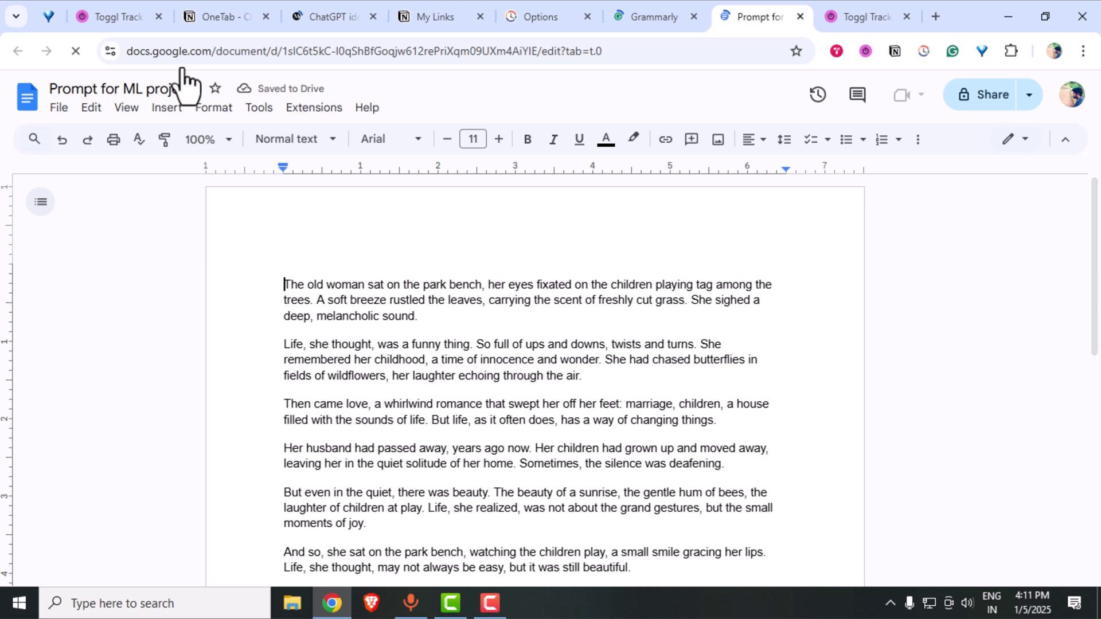
pyautogui.click(61, 1)
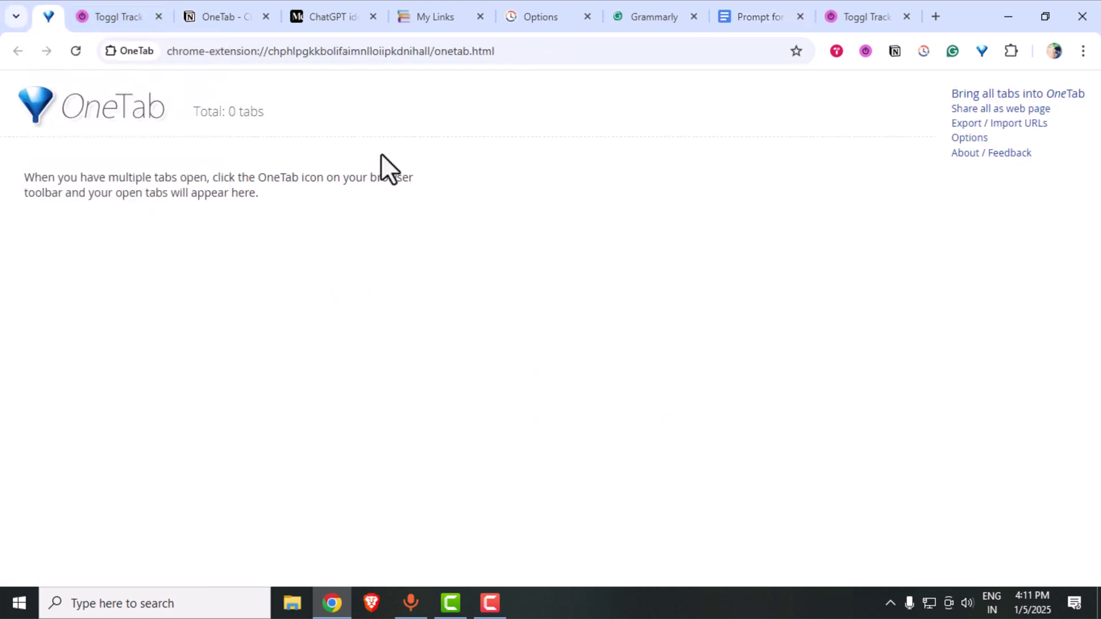
# Step: Collect the tabs into OneTab again and name the group 'Checkout Extensions'
pyautogui.click(982, 54)
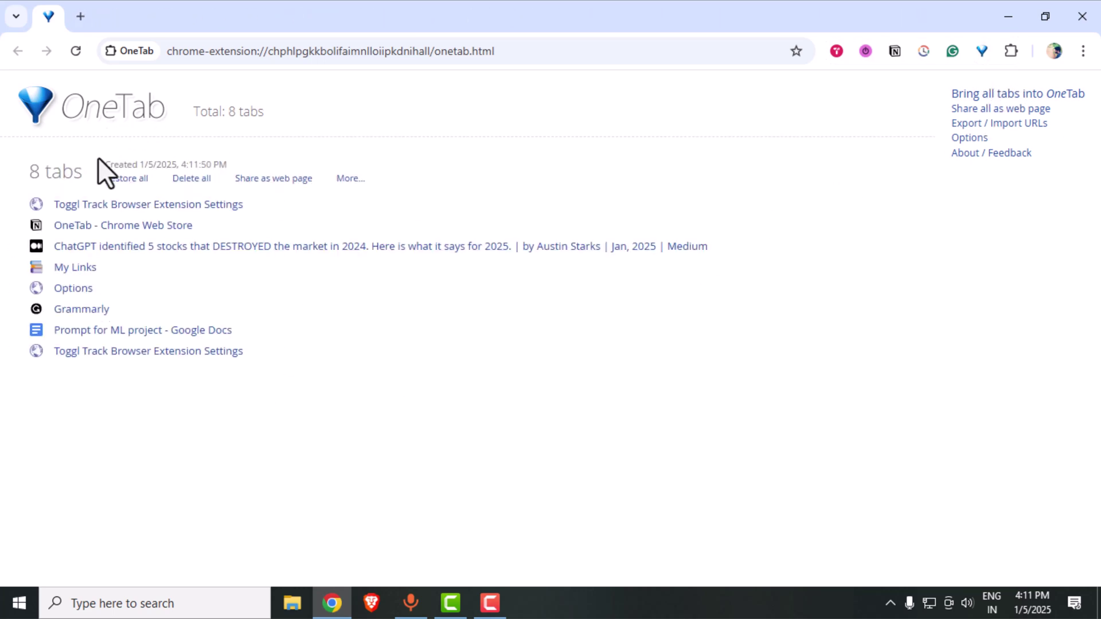
pyautogui.click(347, 178)
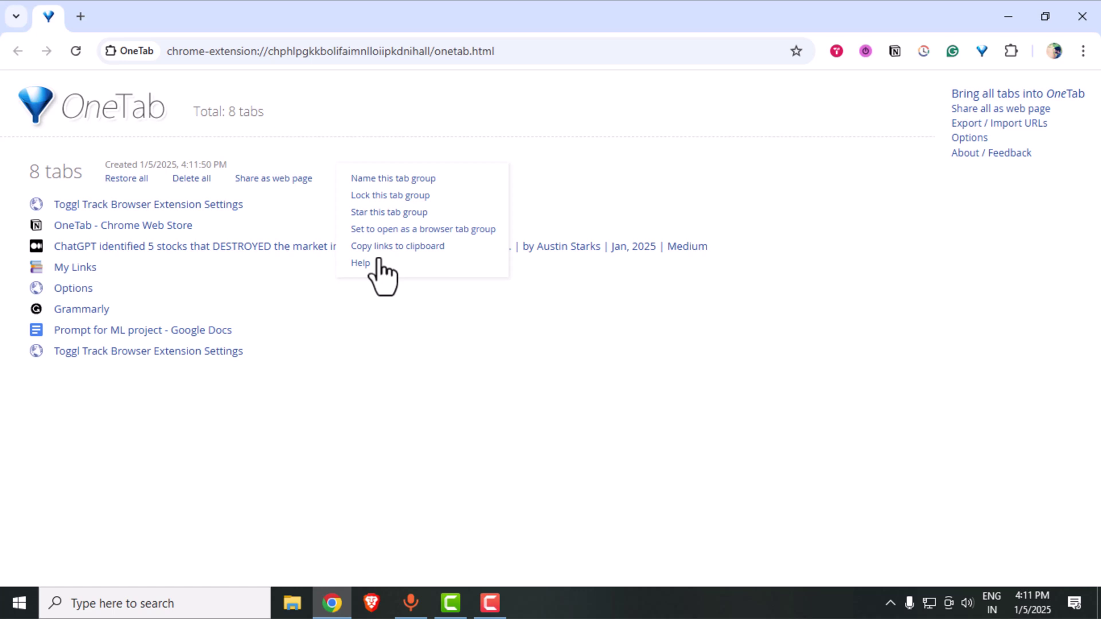
pyautogui.click(410, 178)
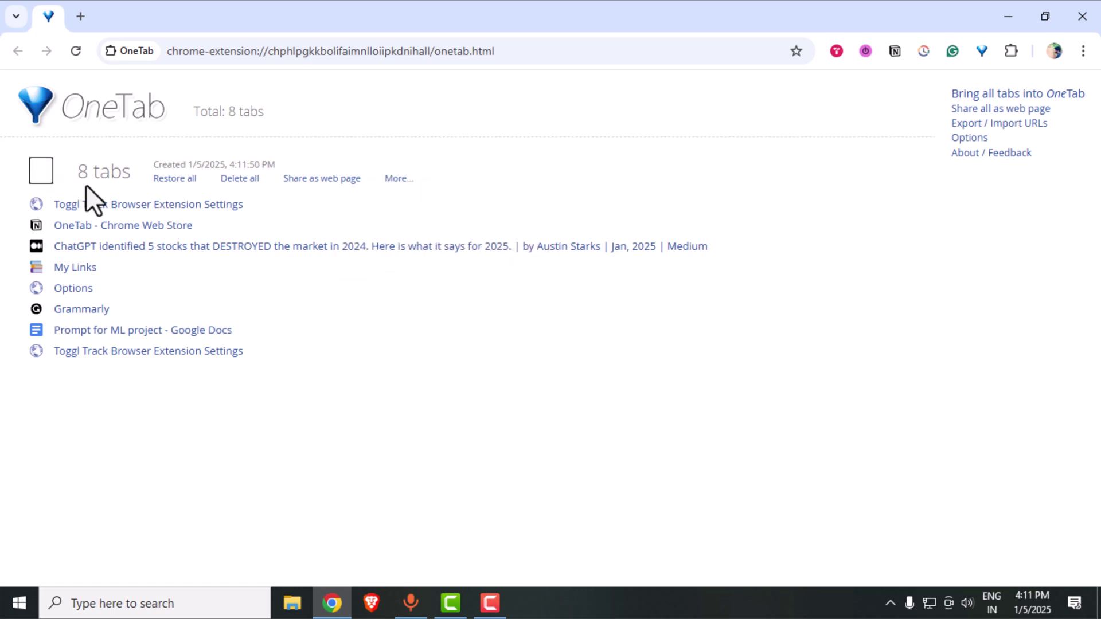
pyautogui.write('g')
pyautogui.press('BackSpace')
pyautogui.write('Check')
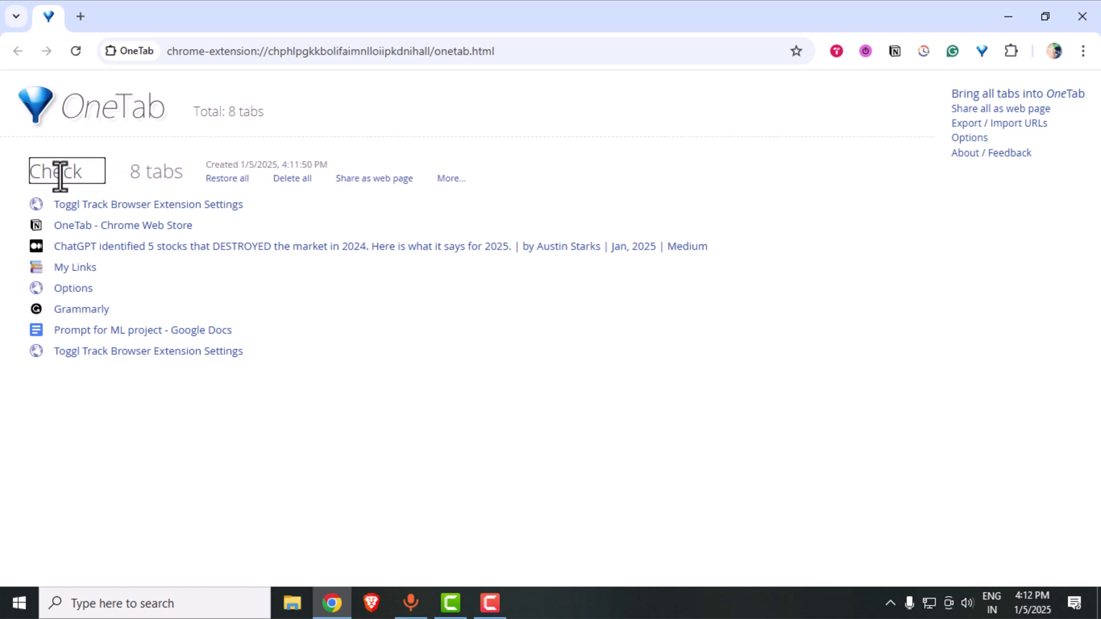
pyautogui.write('out Extensions')
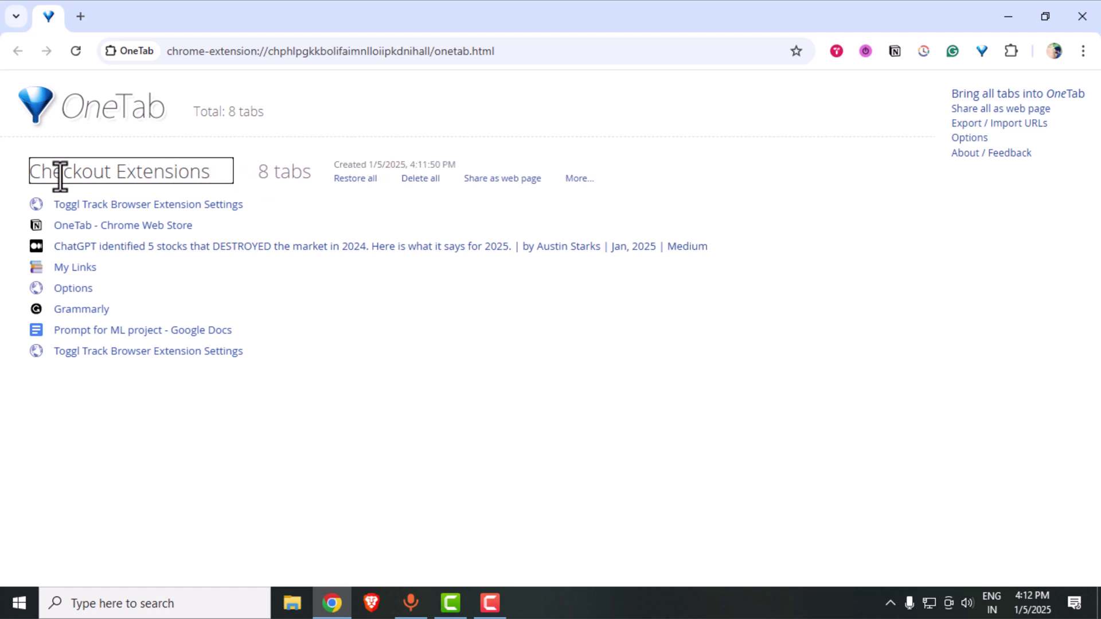
pyautogui.click(414, 422)
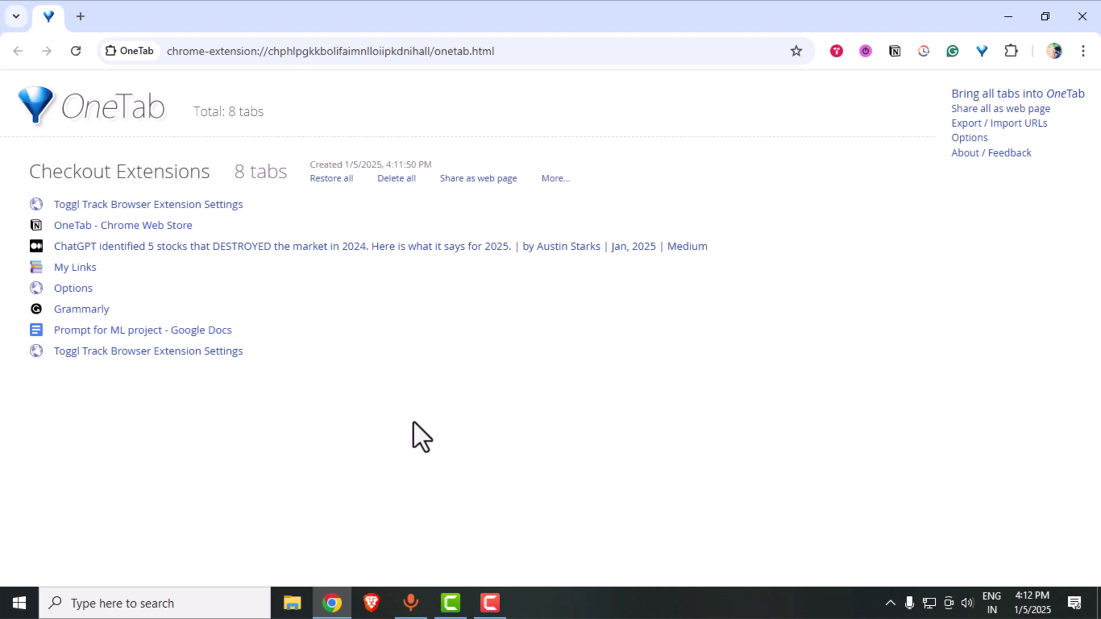
# Step: Open a new Toby tab and launch the Instagram link from the Social collection
pyautogui.click(74, 16)
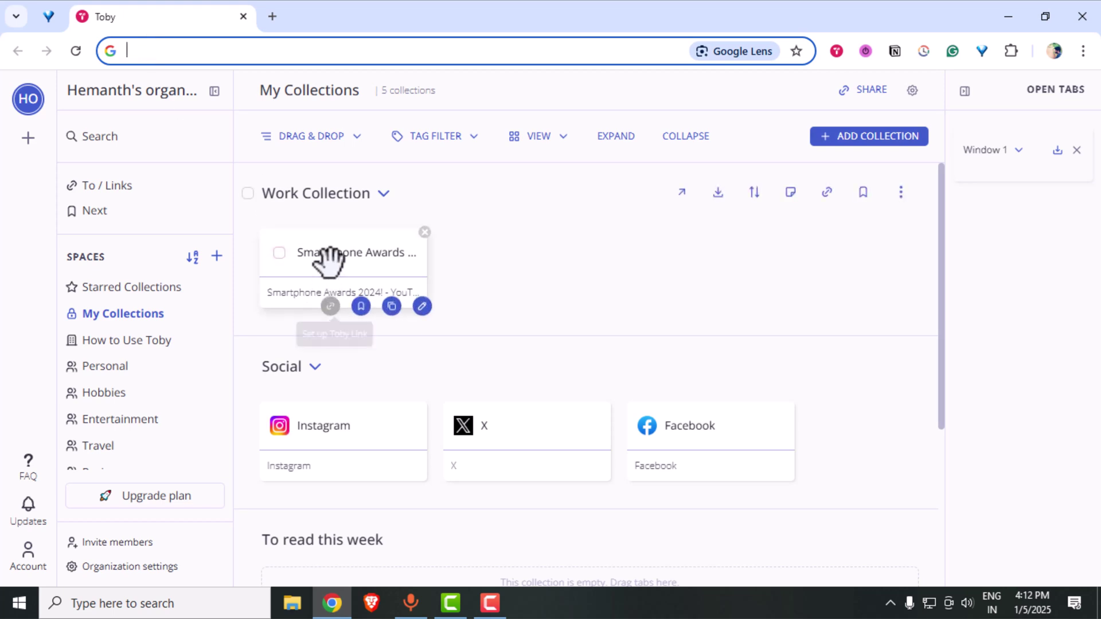
pyautogui.click(335, 435)
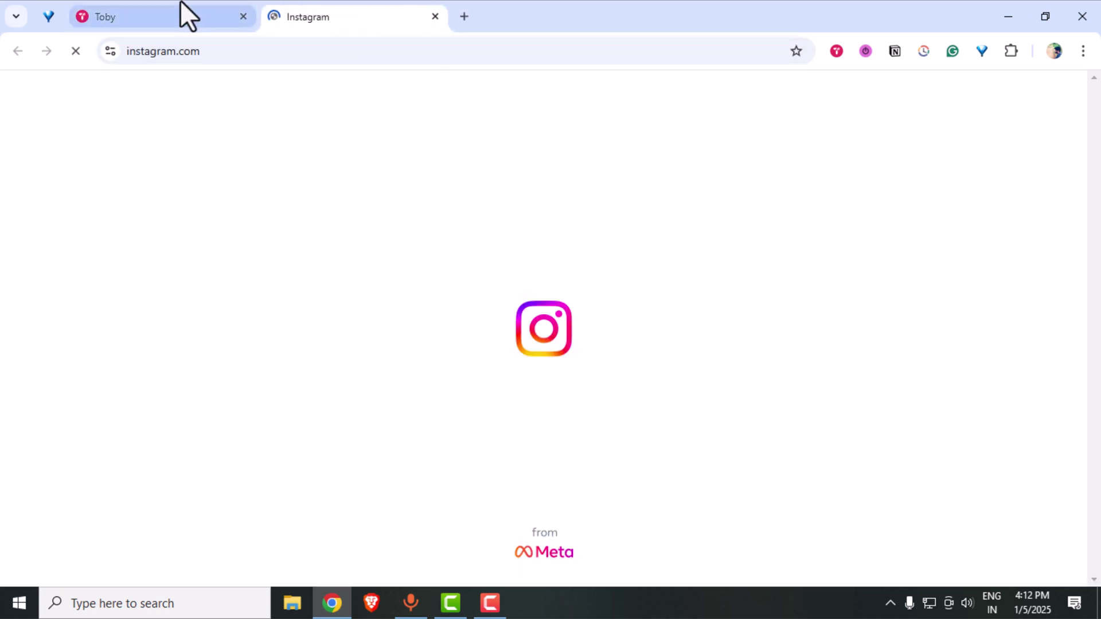